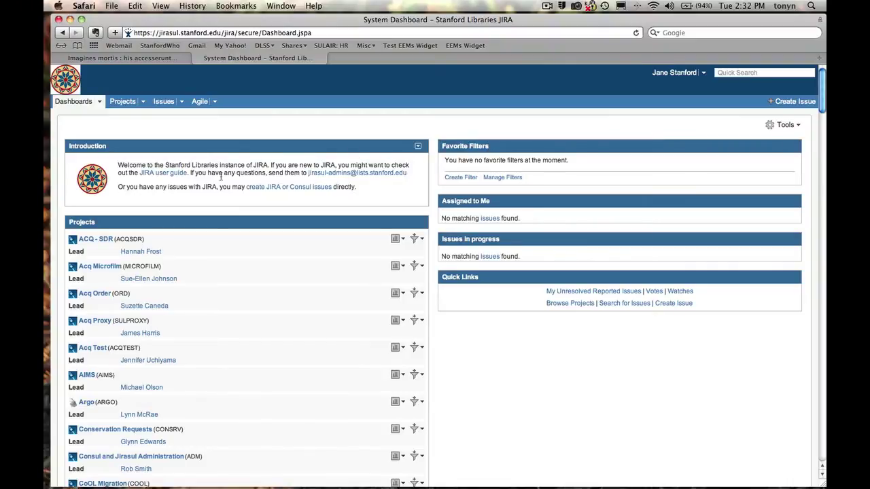
Step: From the dashboard, start a Book/Bound Item issue in Digitization One-Time Patron Requests
scroll(219, 180, "down", 3)
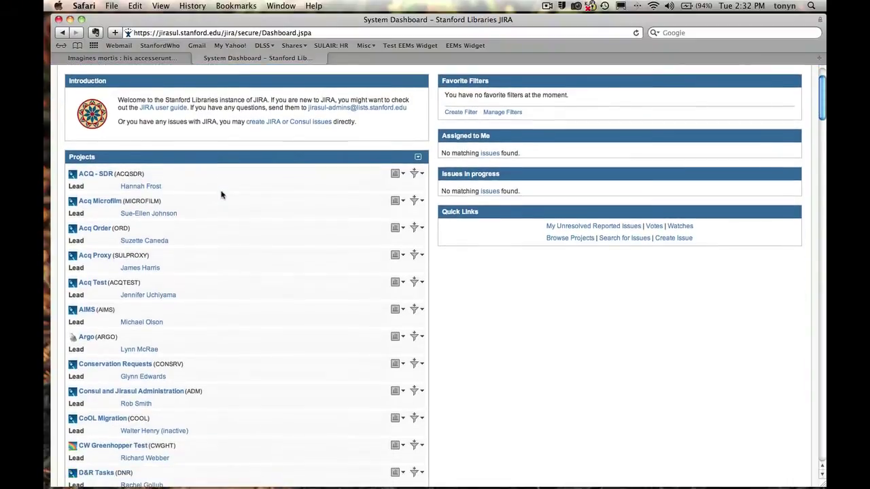
scroll(225, 203, "down", 4)
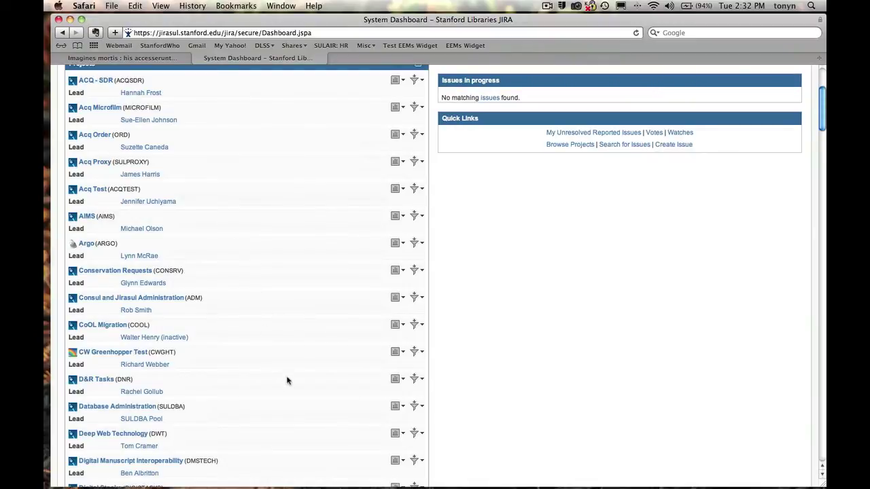
scroll(281, 300, "up", 5)
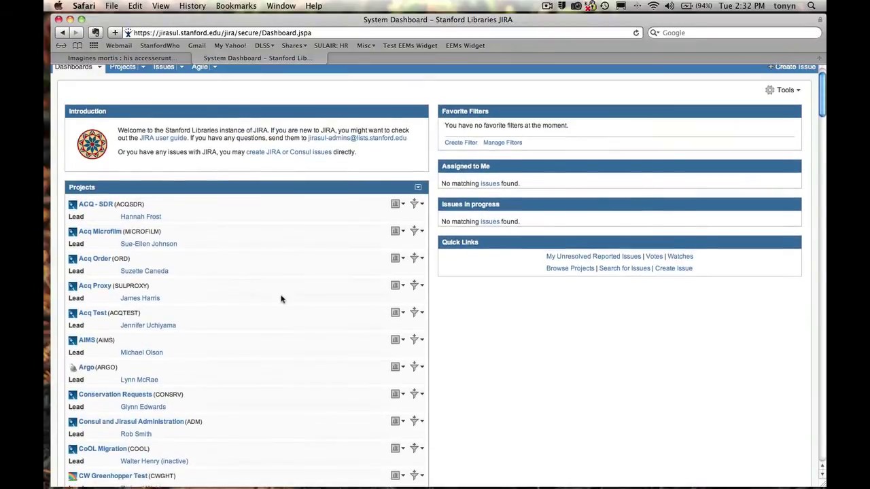
scroll(281, 299, "up", 2)
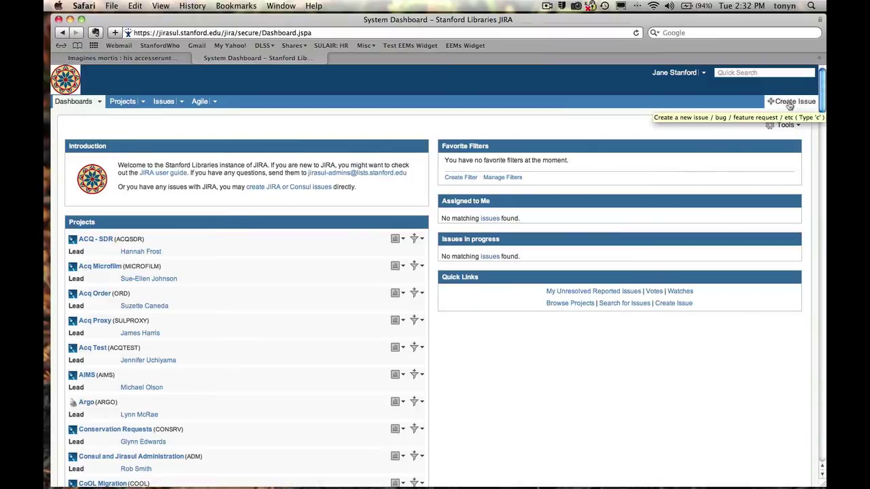
left_click(789, 103)
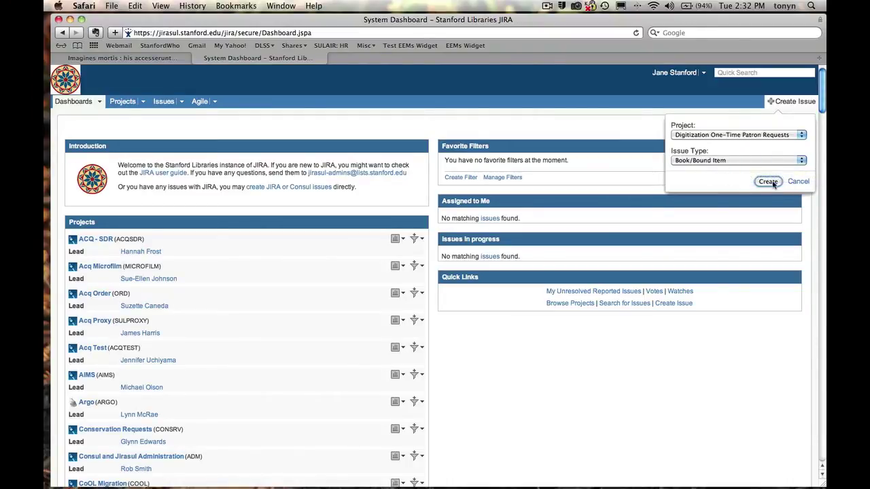
Step: Open the full form and enter the summary 'Imagines Mortis - image of woodcut'
left_click(769, 182)
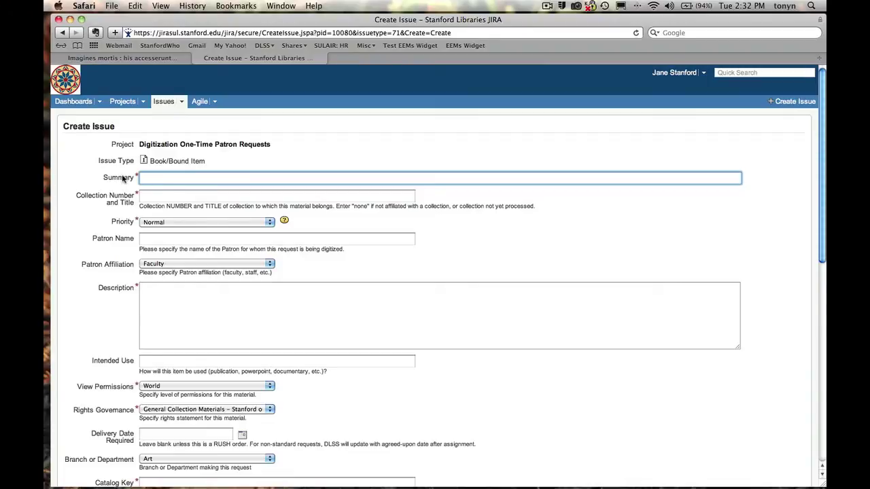
type("Imagines Mortis -")
type("image of w")
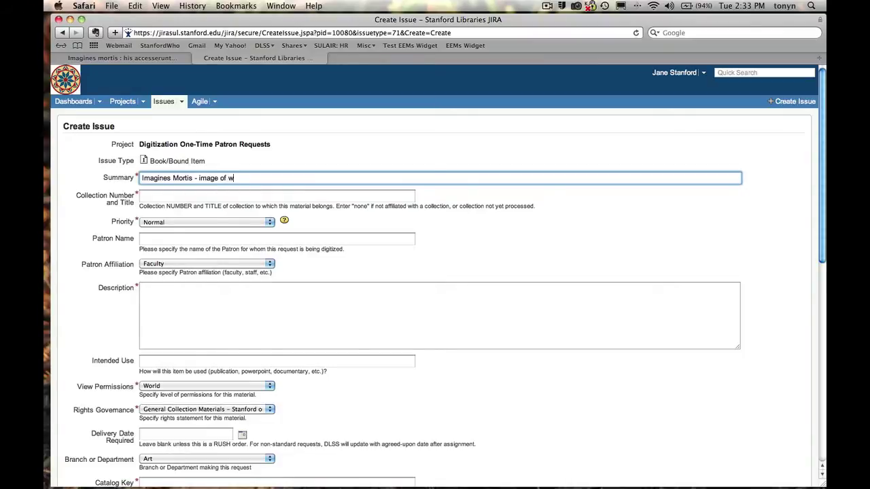
type("oodcuts")
key("BackSpace")
Step: Set the collection to RBC and enter the patron's surname
left_click(154, 197)
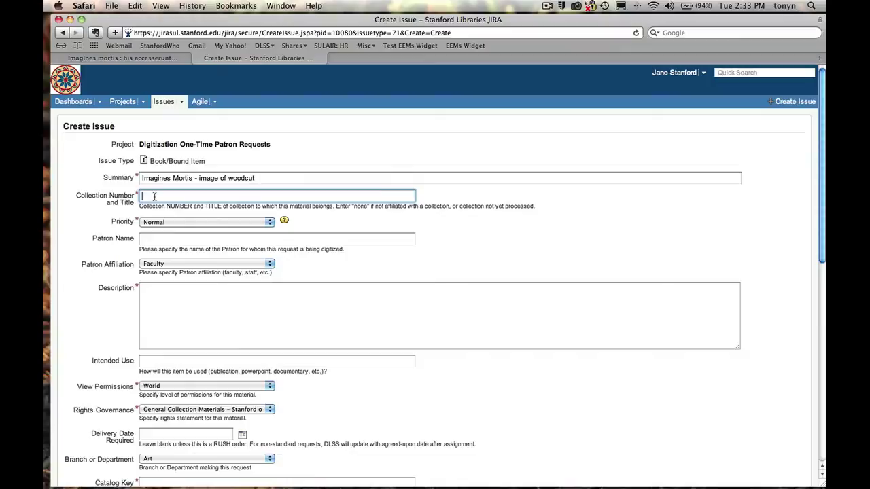
type("RBC")
key("Tab")
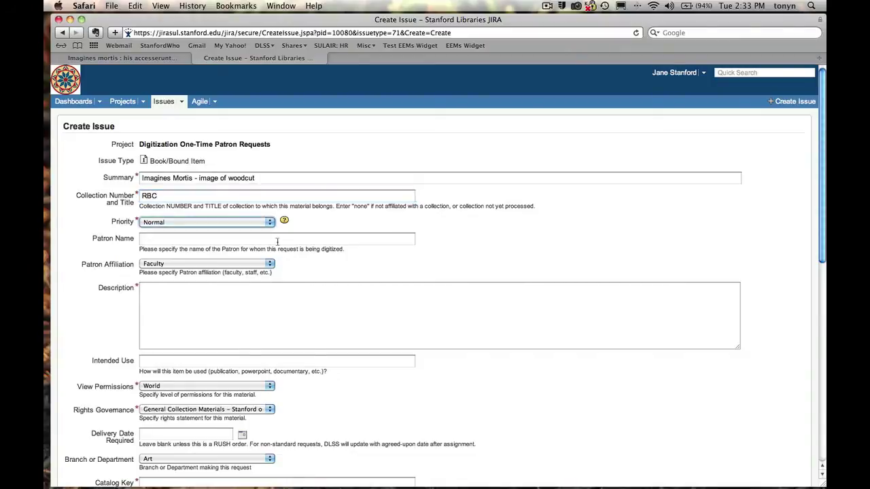
left_click(278, 240)
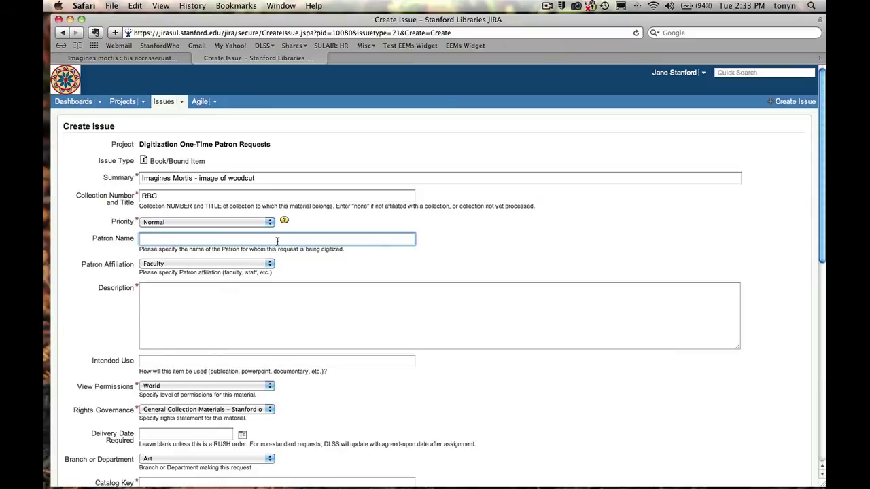
type("Muybridge")
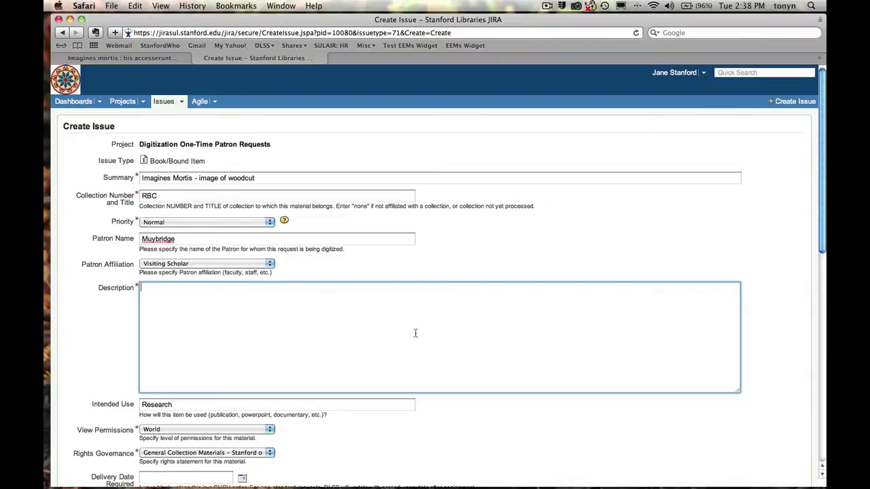
Step: Paste the Imagines mortis catalogue record into the Description, checking the SearchWorks record
type("Imagines mortis : his accesserunt epigrammata, è Gallico idiomate à Georgio Aemylio in Latinum translata : ad haec, Medicina animae, tam iis, qui firma, quàm qui aduersa corporis valetudine pr[a]editi sunt, maximè necessaria : quae his addita sunt, sequens pagina demonstrabit.  Author/Creator: Holbein, Hans, 1497-1543. Coloniae : Apud haeredes Arnoldi Birckmanni, anno 1557.  [200] (last 2 p. blank) p. : ill. ; 15 cm. http://searchworks.stanford.edu/view/4802294  *** Please digitize the print of the skeletons helping the maiden dress.  I have marked the page with an acid-free slip of paper.     (Ask me if you have any questions! Thanks, Jane)")
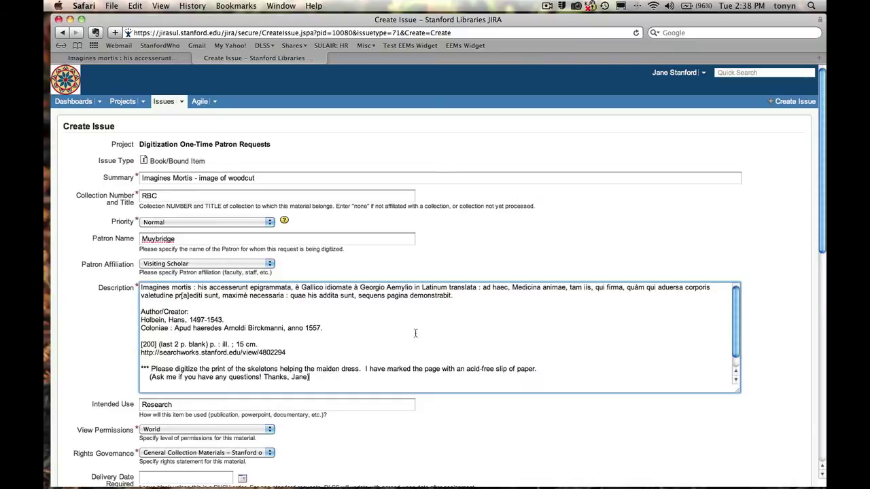
left_click(157, 59)
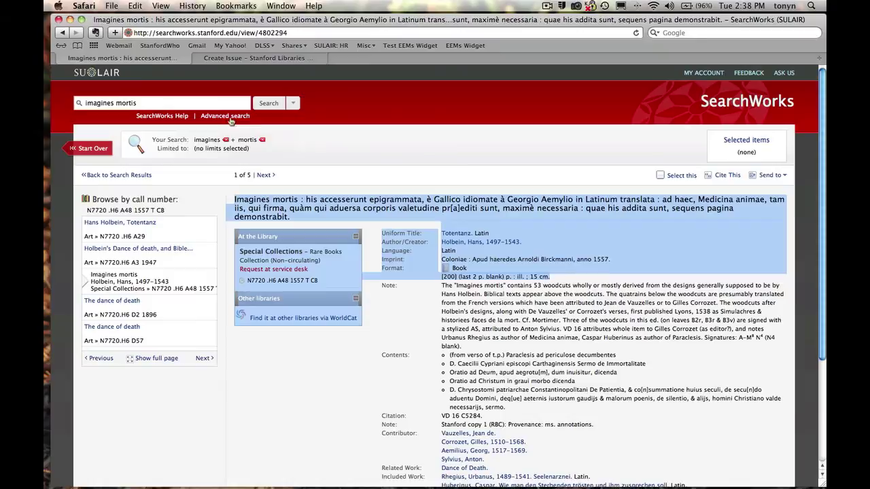
left_click(324, 203)
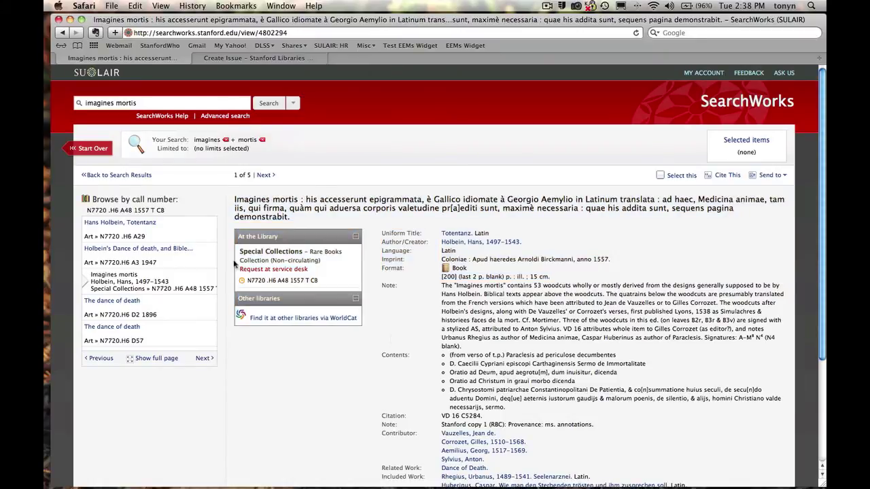
left_click(210, 61)
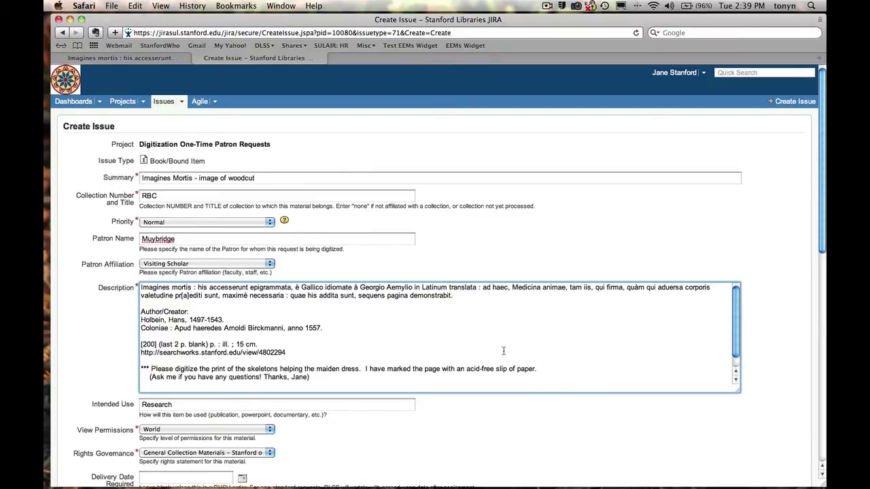
Step: Change intended use to 'Research paper' and keep View Permissions at World
scroll(470, 337, "down", 1)
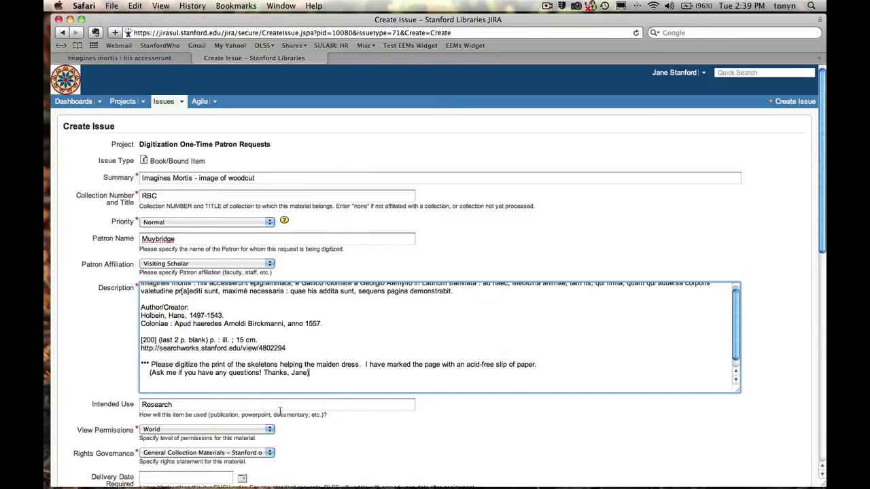
left_click(190, 406)
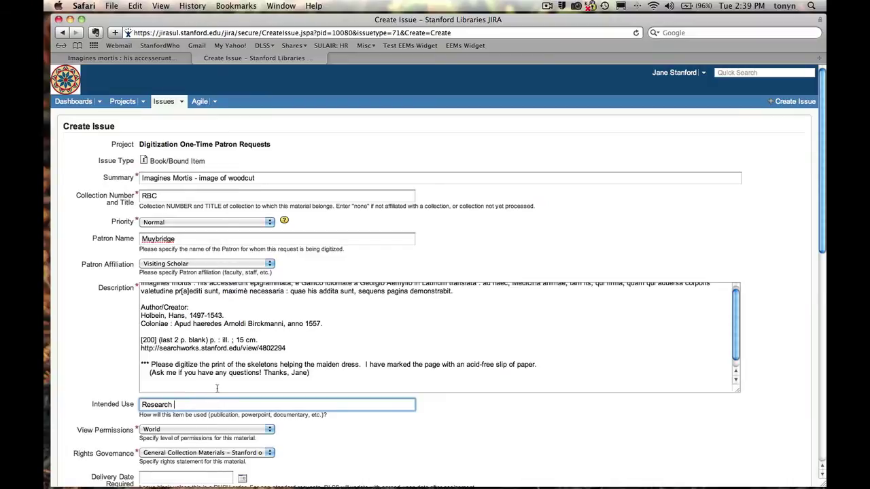
type("paper")
scroll(118, 240, "down", 5)
scroll(119, 240, "down", 1)
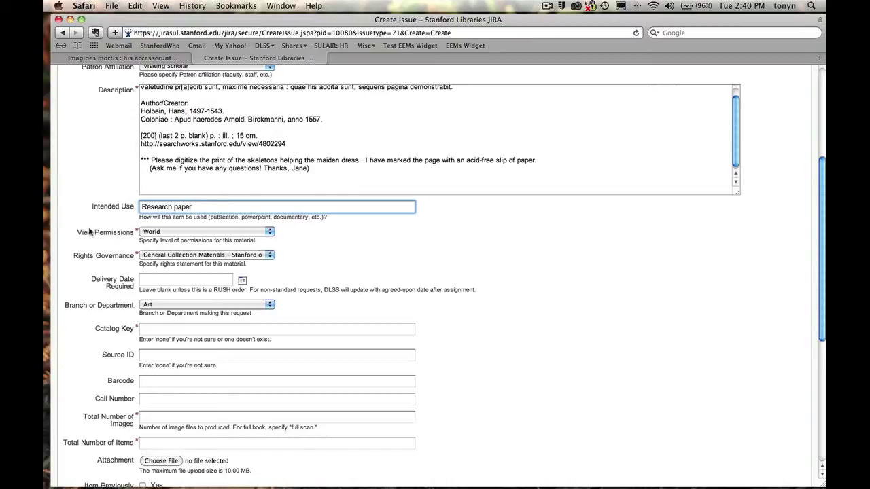
left_click(270, 233)
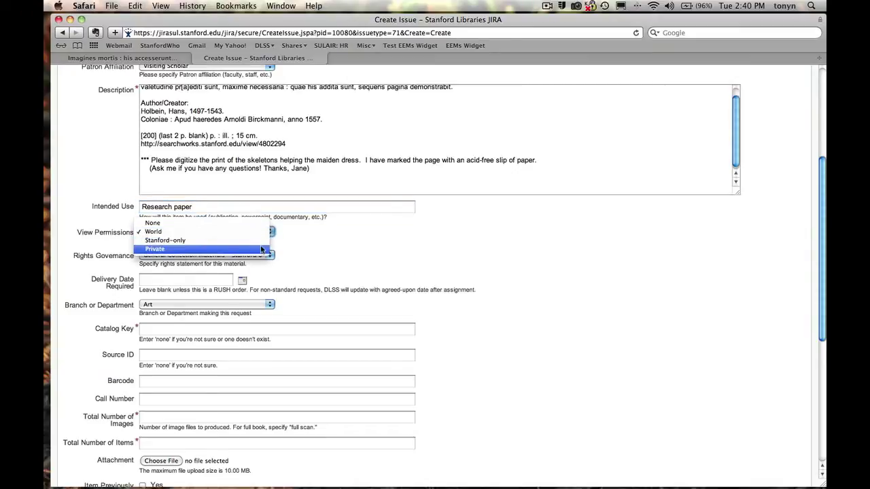
left_click(242, 236)
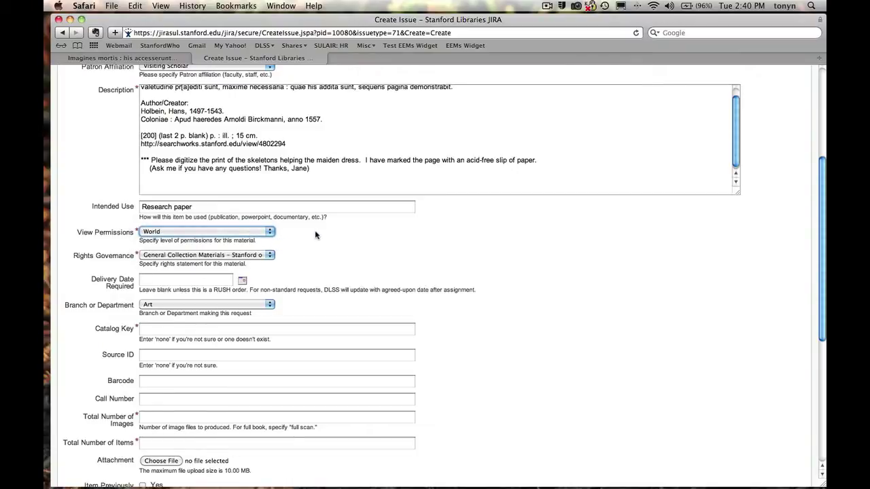
Step: Set Rights Governance to Special Collections – World view and open the delivery date calendar
scroll(315, 235, "down", 1)
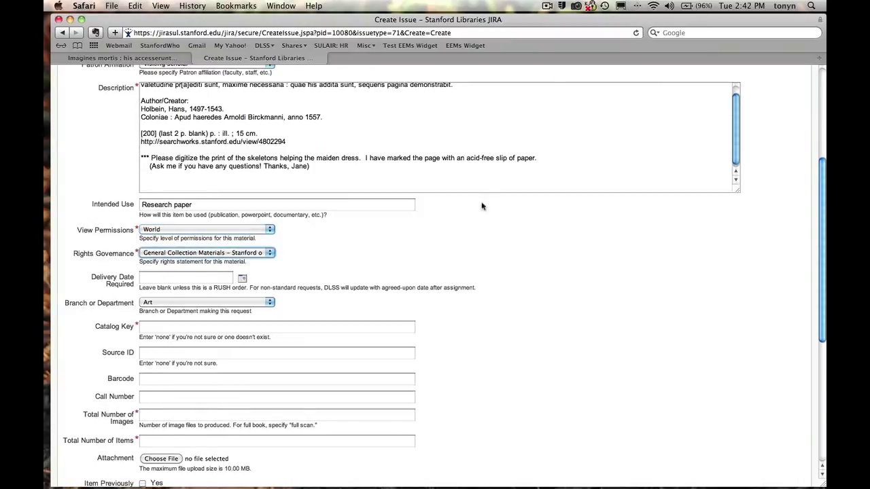
left_click(270, 254)
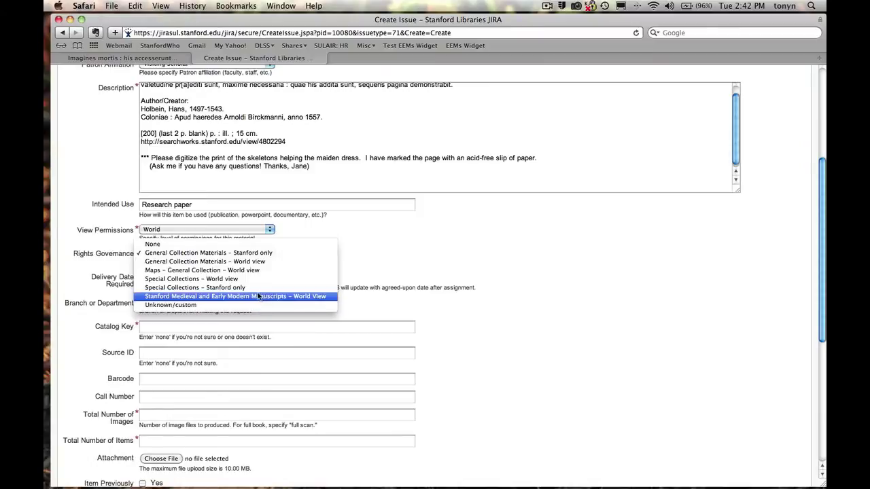
left_click(235, 279)
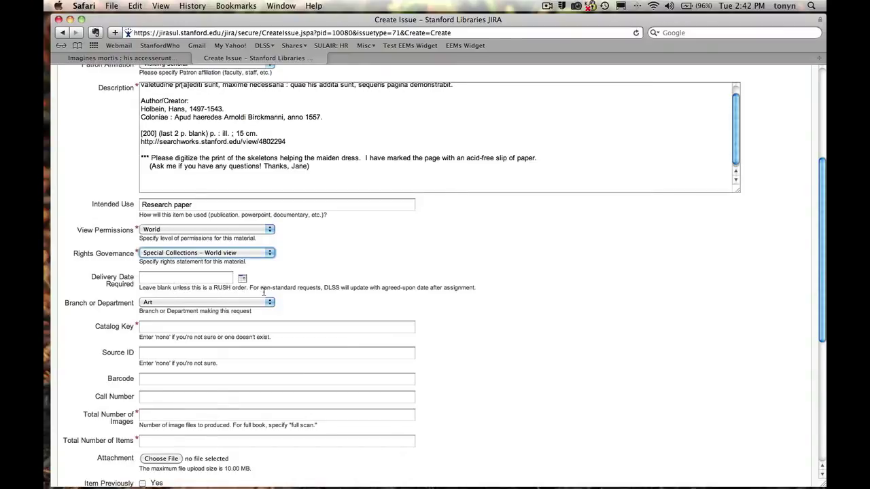
left_click(243, 279)
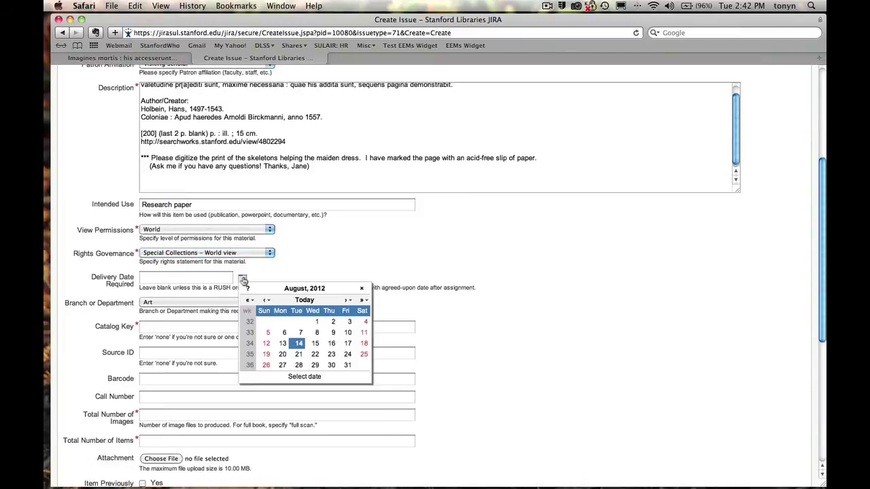
Step: Set the delivery date to 14/Sep/12 and the branch to Special Collections
left_click(345, 301)
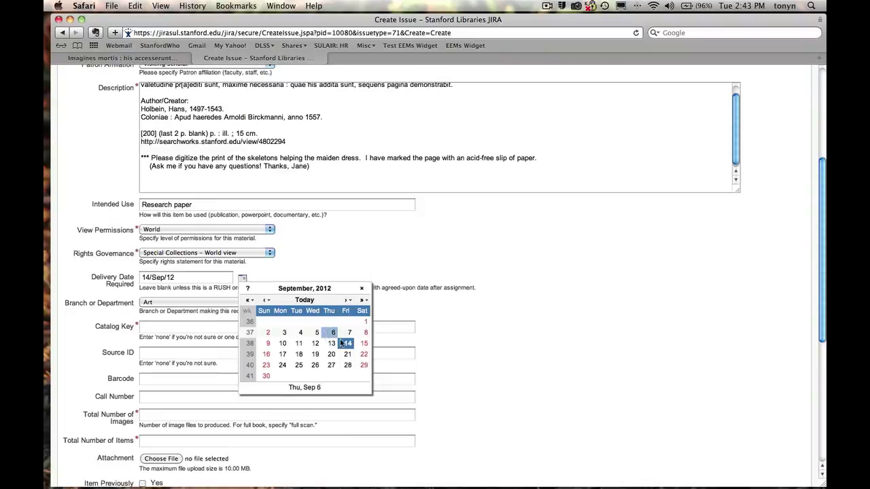
left_click(353, 243)
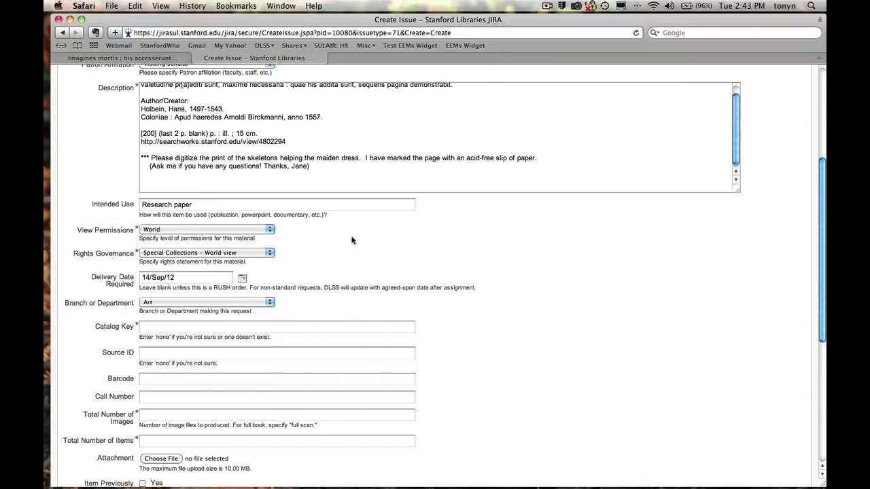
left_click(272, 304)
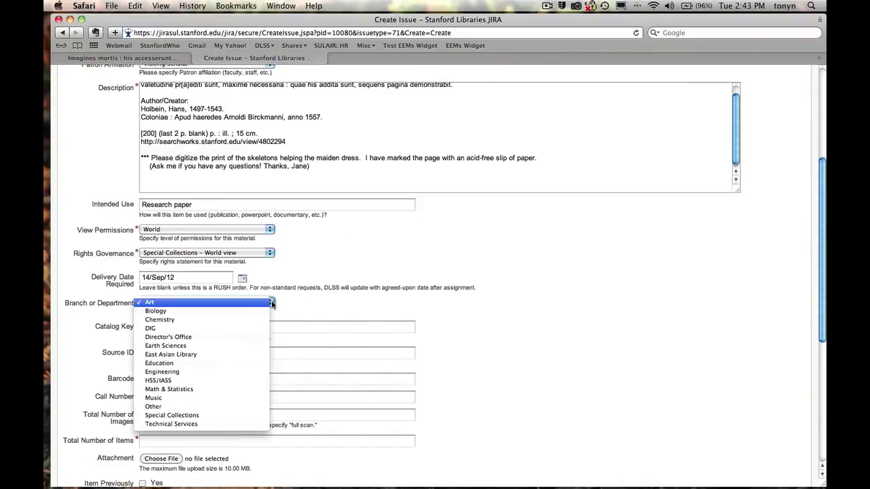
left_click(241, 415)
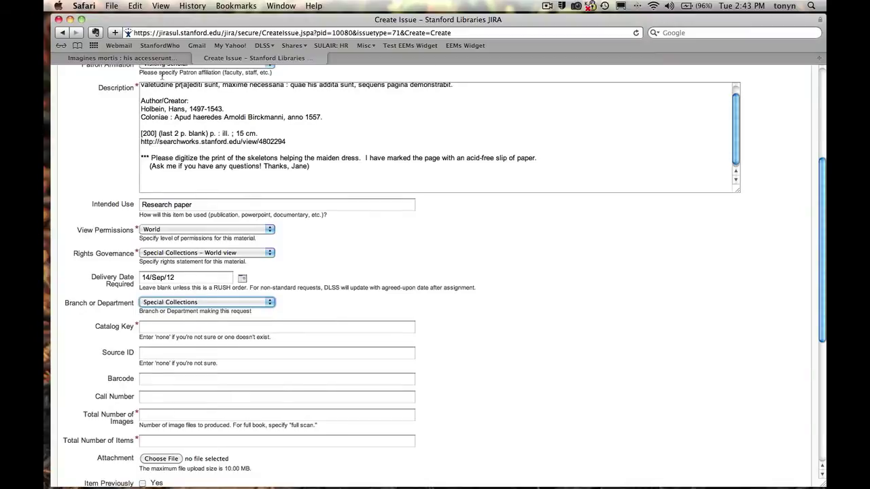
Step: Copy catalog key 4802294 from the SearchWorks record into Catalog Key
left_click(158, 59)
scroll(535, 343, "down", 5)
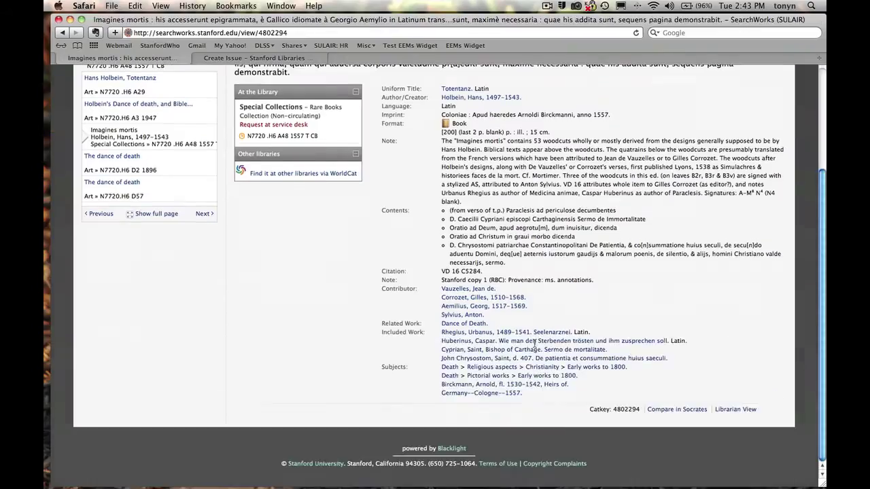
left_click_drag(640, 410, 612, 410)
key("super+c")
left_click(229, 59)
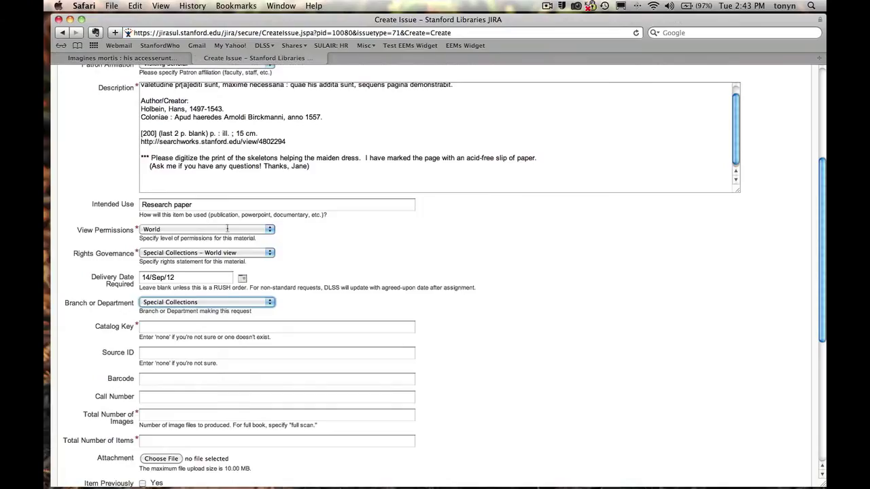
left_click(201, 328)
key("super+v")
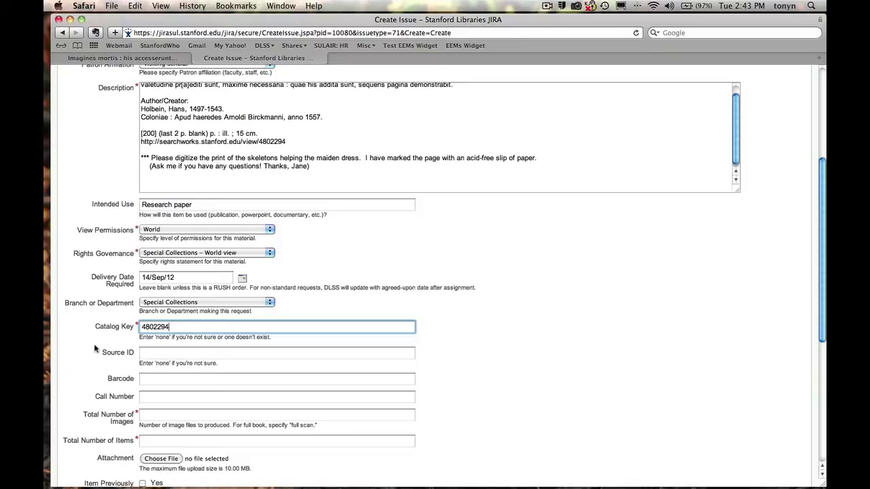
Step: Set Total Number of Images and Total Number of Items to 1 each
scroll(96, 346, "down", 2)
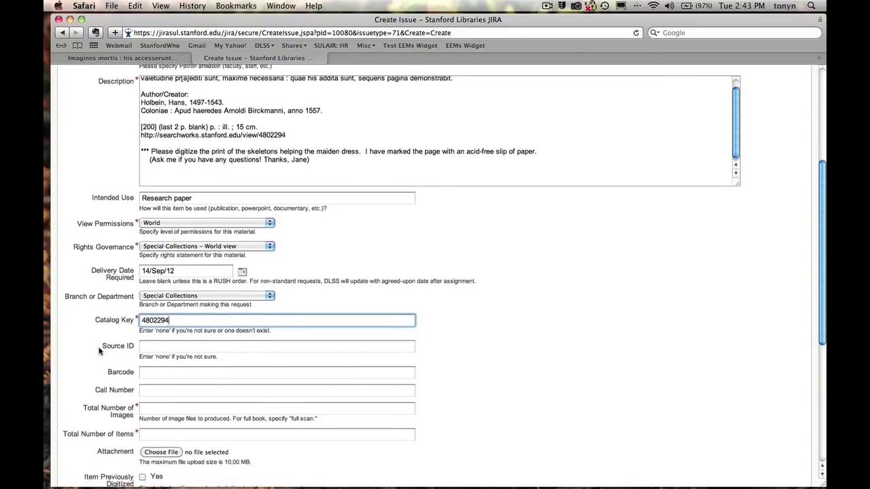
left_click(169, 406)
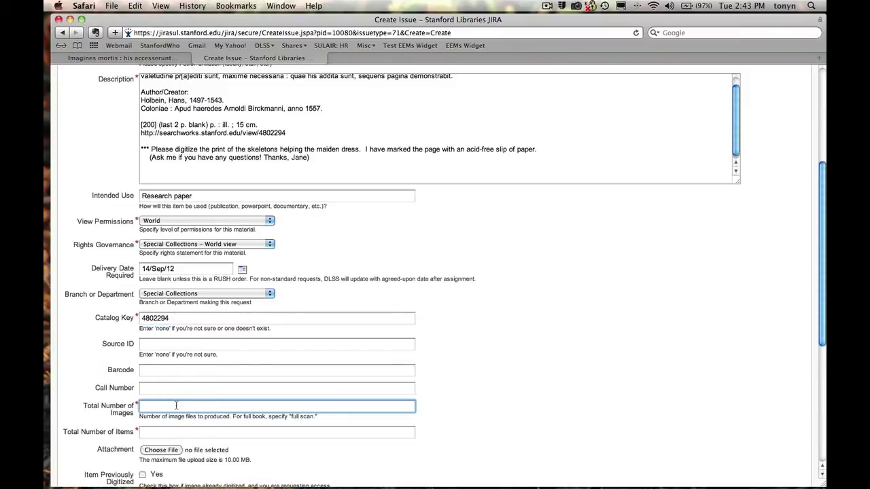
type("1")
left_click(508, 417)
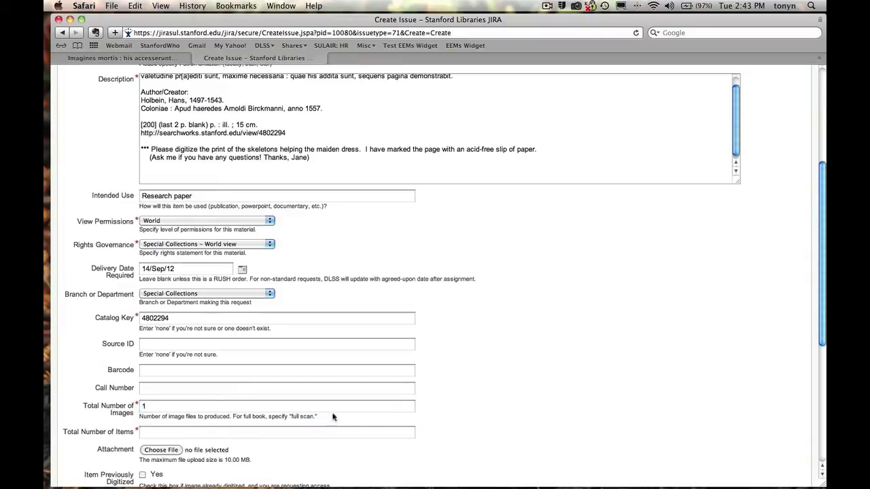
left_click(268, 432)
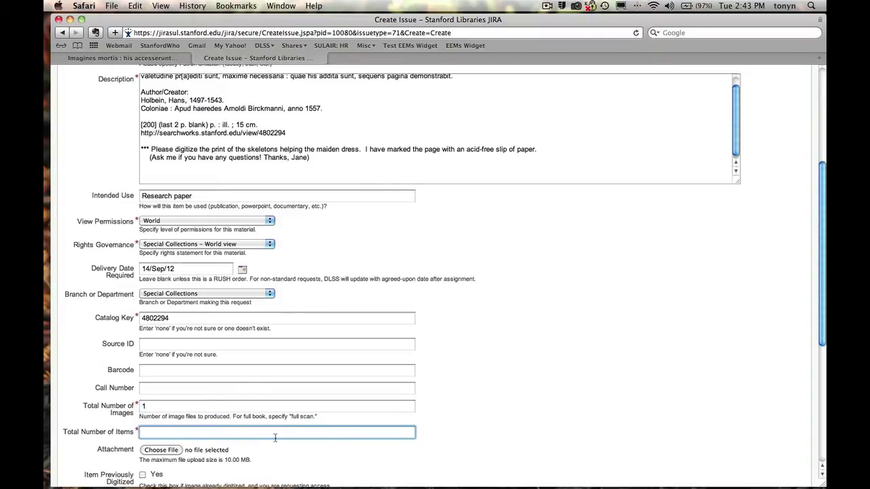
type("1")
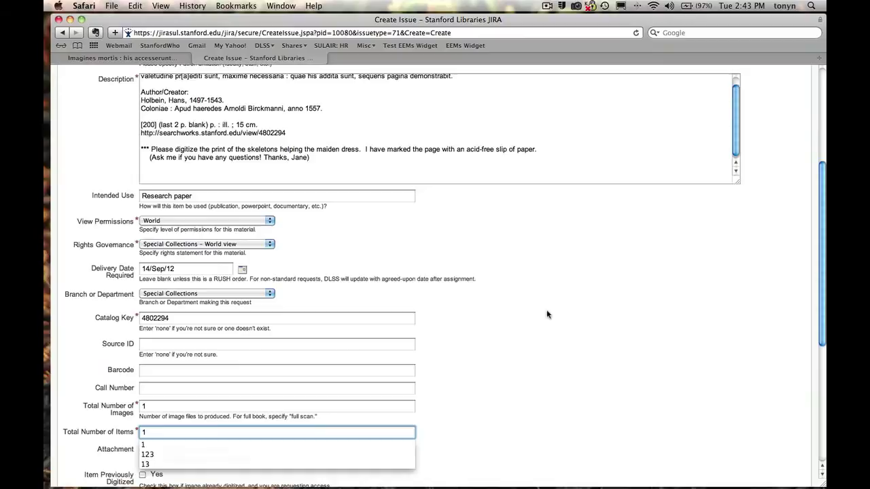
left_click(547, 314)
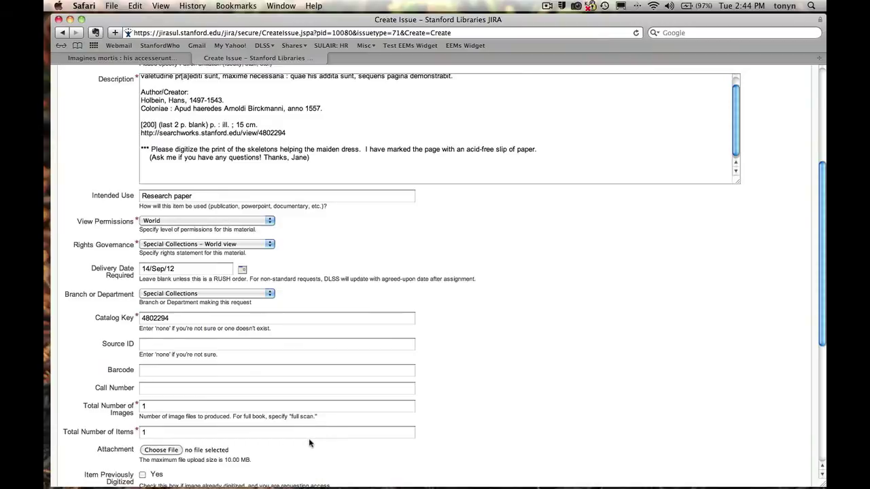
scroll(309, 443, "down", 1)
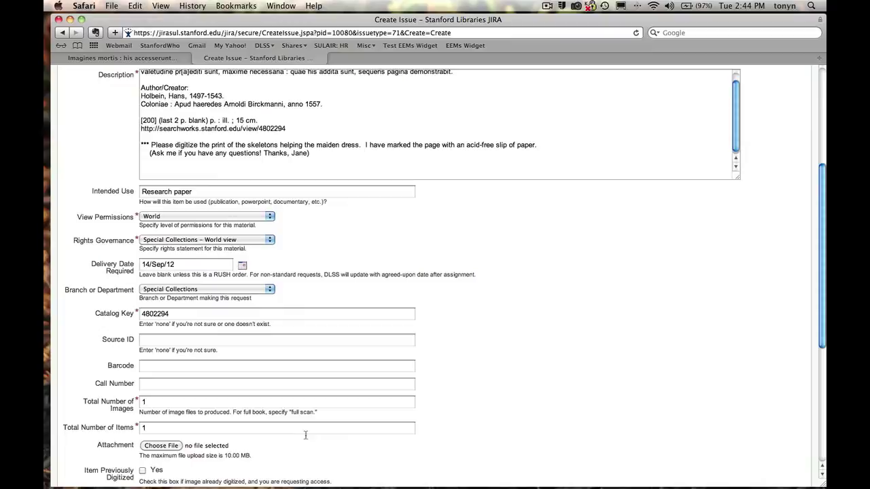
Step: Note condition fair and a Reading Room location in Item Information, deleting the two unused prompt lines
scroll(306, 437, "down", 5)
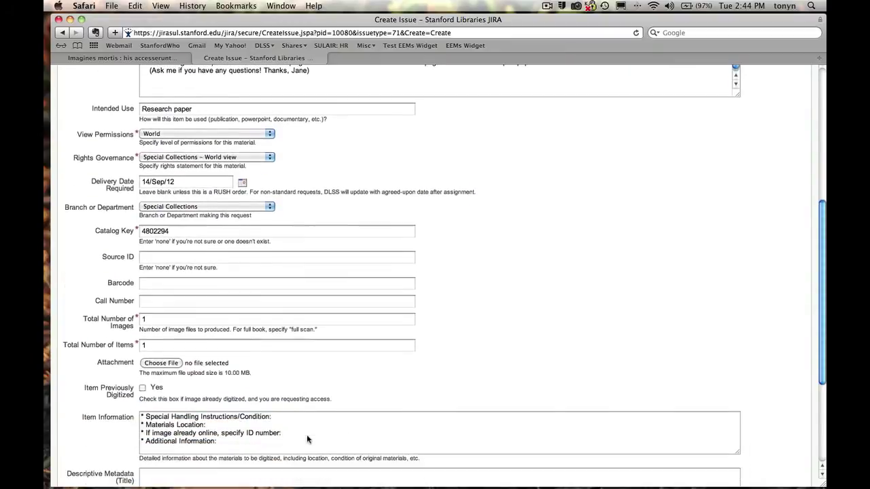
scroll(307, 438, "down", 1)
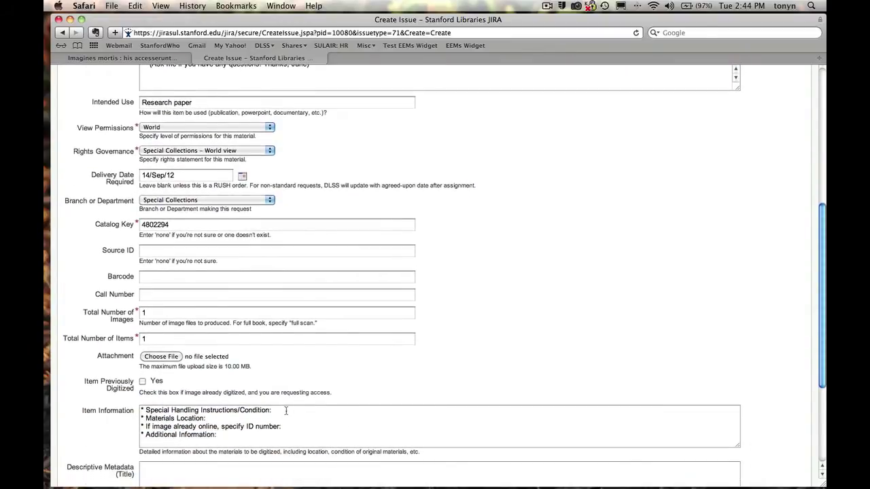
left_click(287, 409)
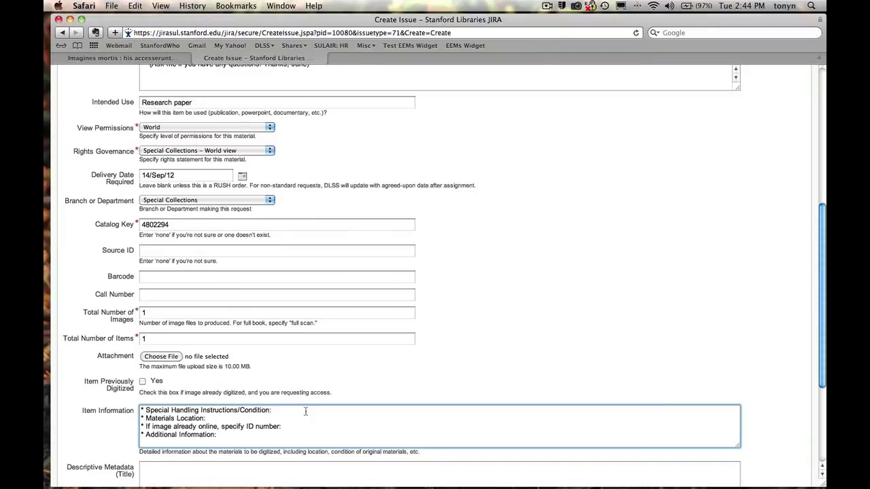
type("fa")
type("ading Room")
type(", unde")
type("r \"Ja")
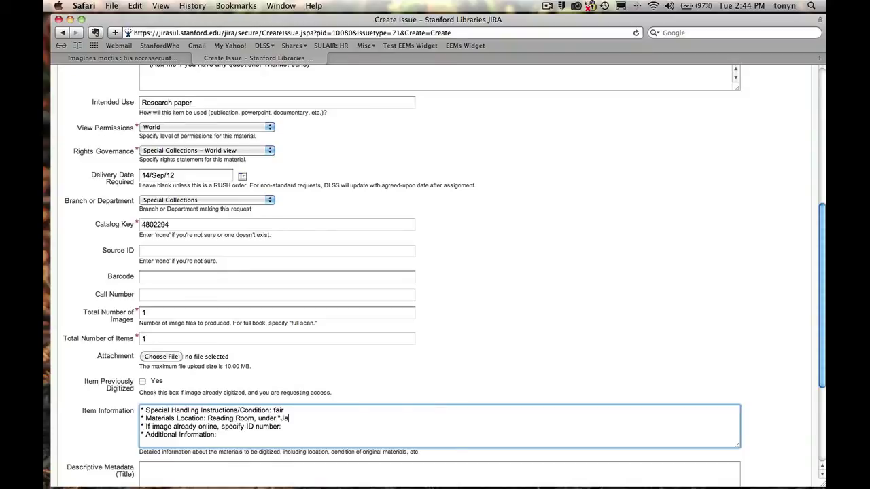
type("ne")
left_click_drag(234, 439, 141, 427)
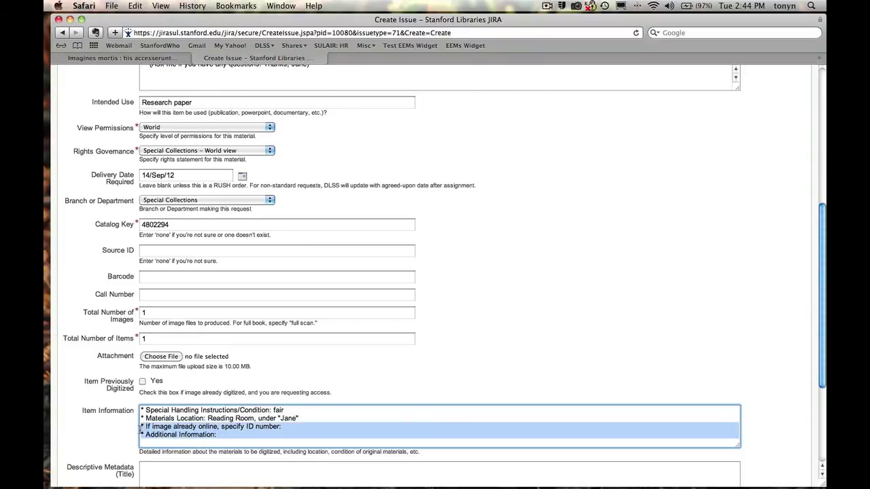
key("BackSpace")
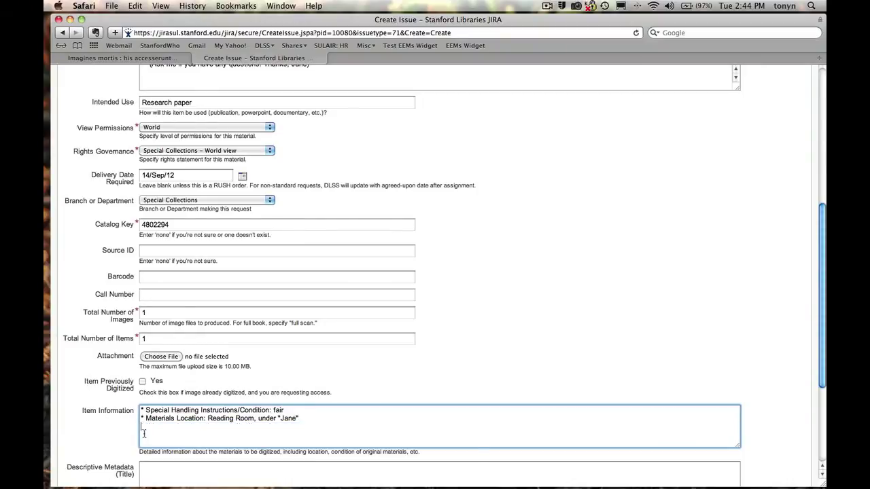
scroll(146, 429, "down", 1)
scroll(147, 428, "down", 3)
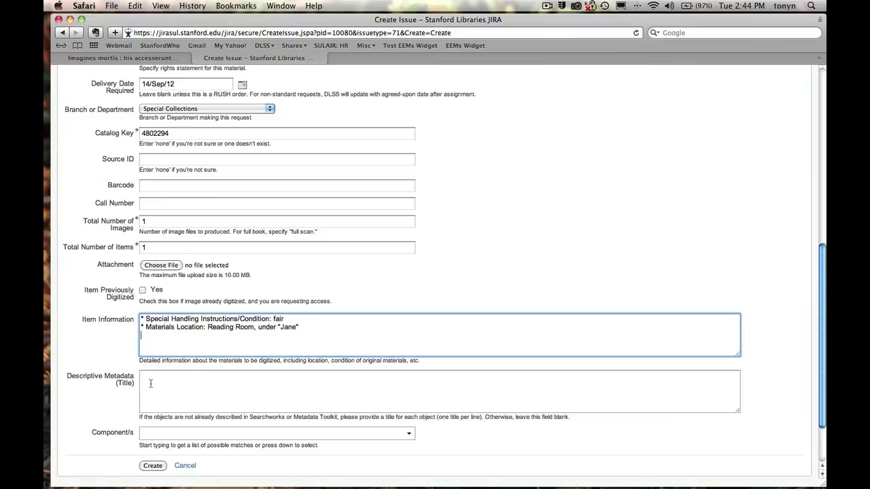
scroll(151, 386, "down", 1)
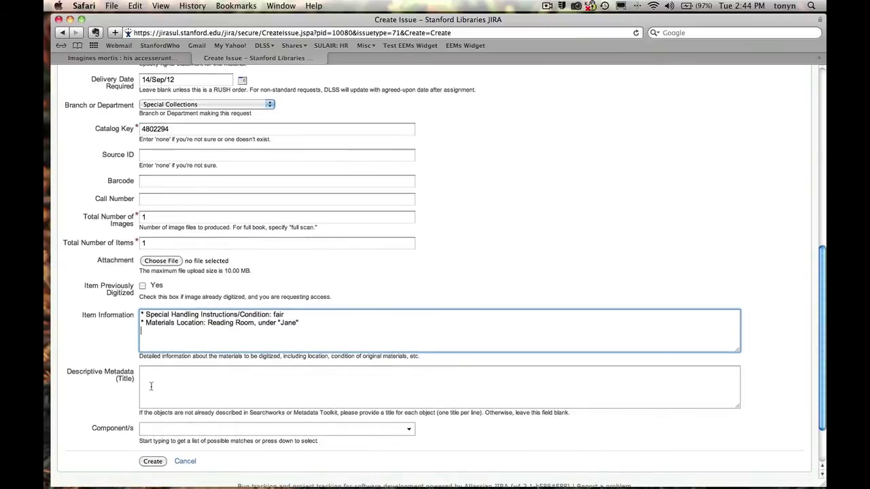
Step: Create the issue and review the fields of the new SPECPAT-1321
left_click(153, 462)
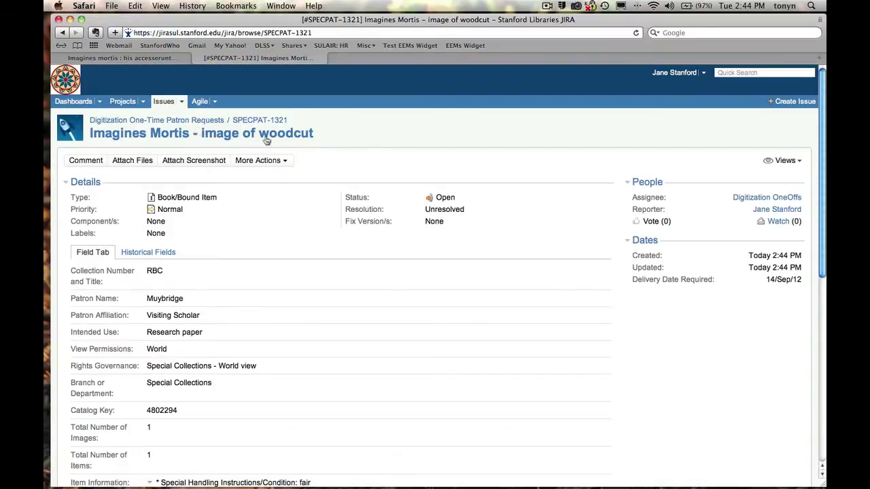
scroll(278, 141, "down", 1)
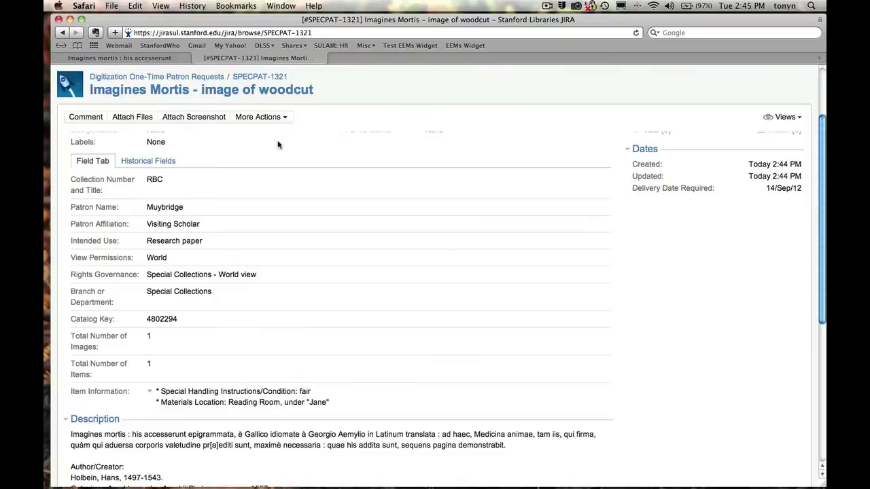
scroll(277, 144, "down", 1)
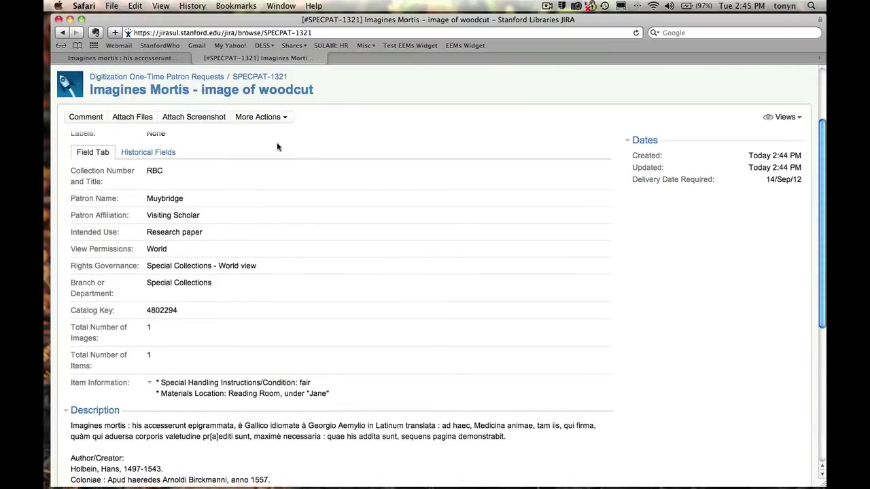
scroll(276, 147, "down", 2)
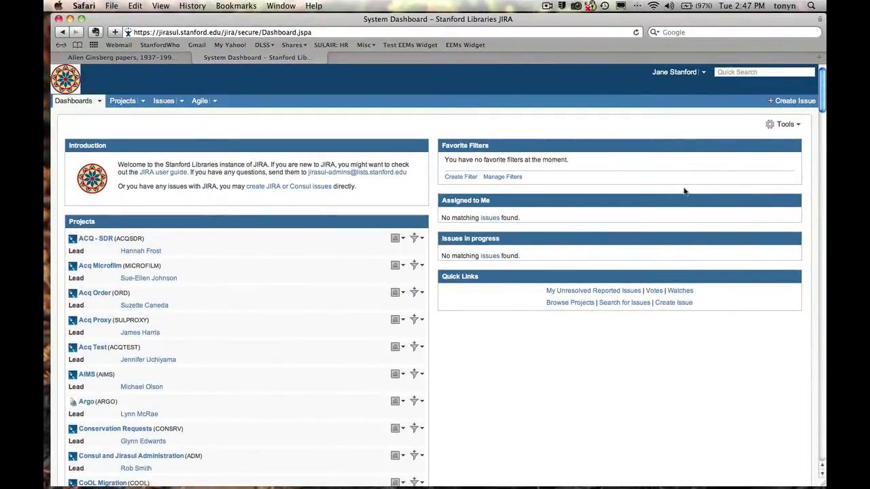
Step: Create a new Audio issue in Digitization One-Time Patron Requests and open its full form
left_click_drag(644, 22, 639, 23)
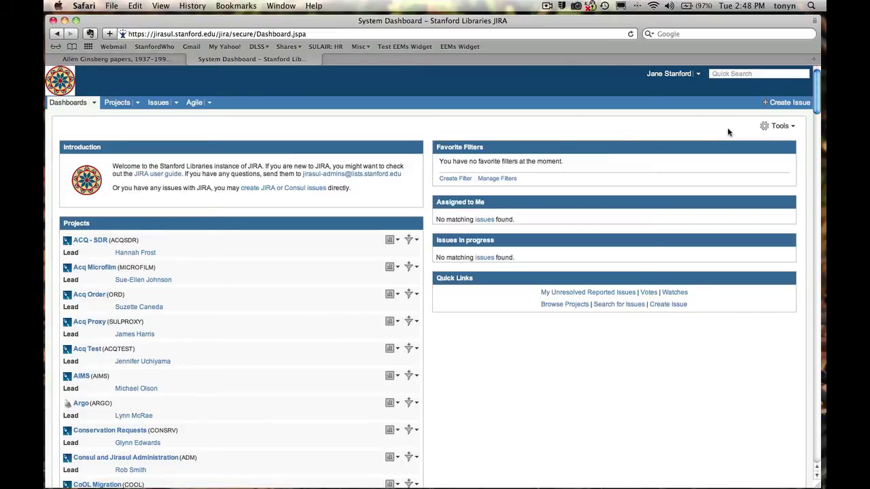
left_click(777, 104)
left_click(713, 164)
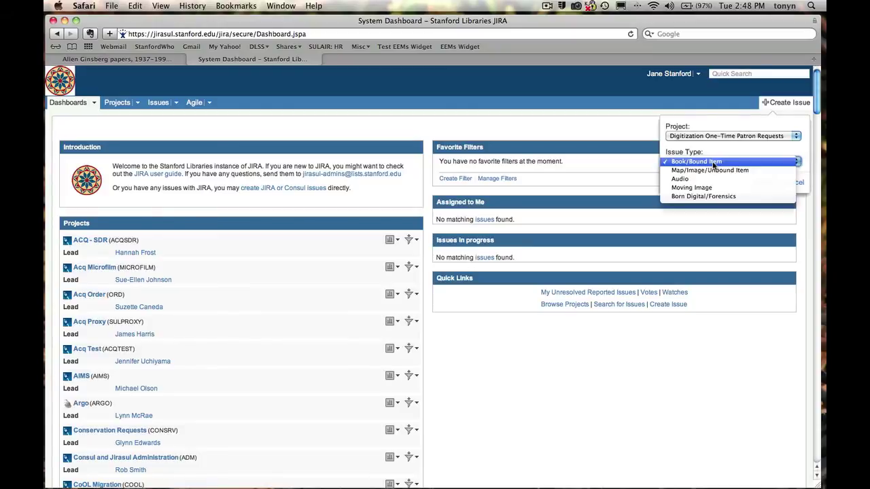
left_click(707, 179)
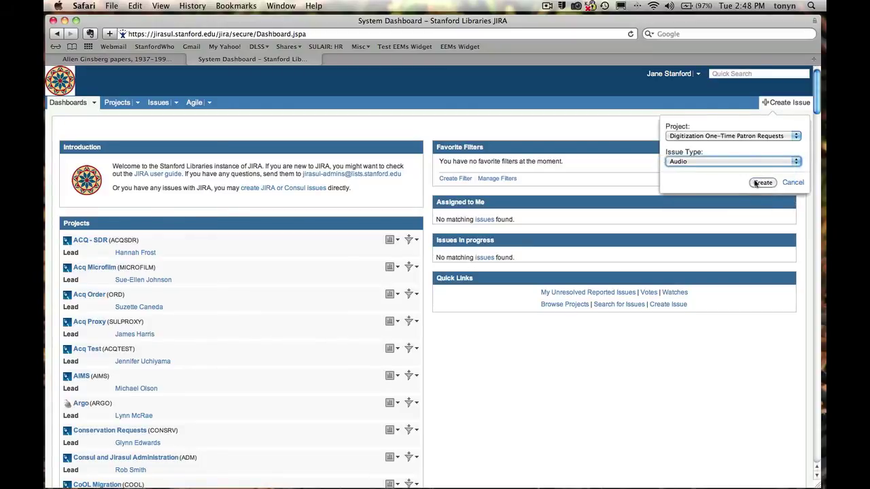
left_click(760, 182)
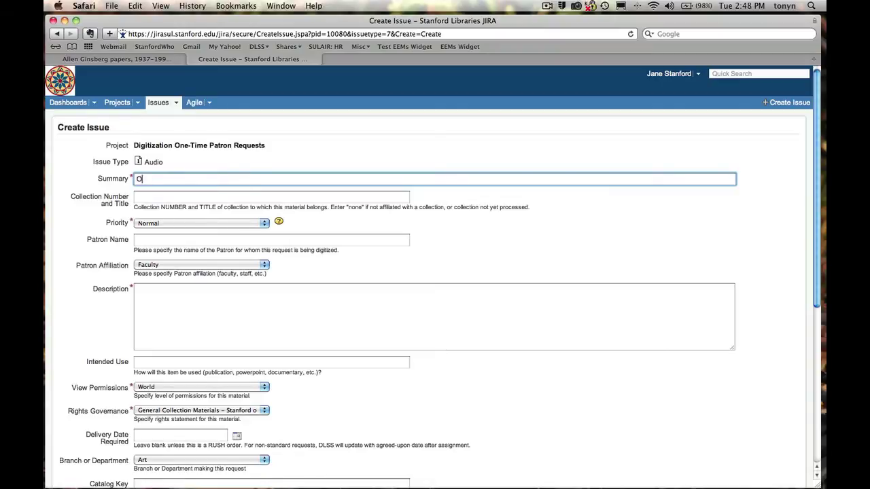
Step: Enter summary 'One cassette from Ginsberg collection' and paste the title 'Allen Ginsberg papers, 1937-1994' from SearchWorks
type("cassette from Ginsber")
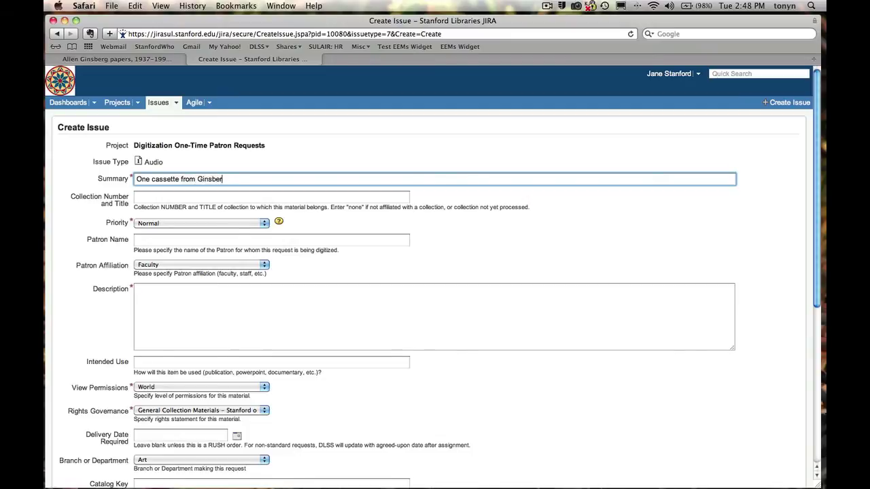
type("g collection")
left_click(138, 61)
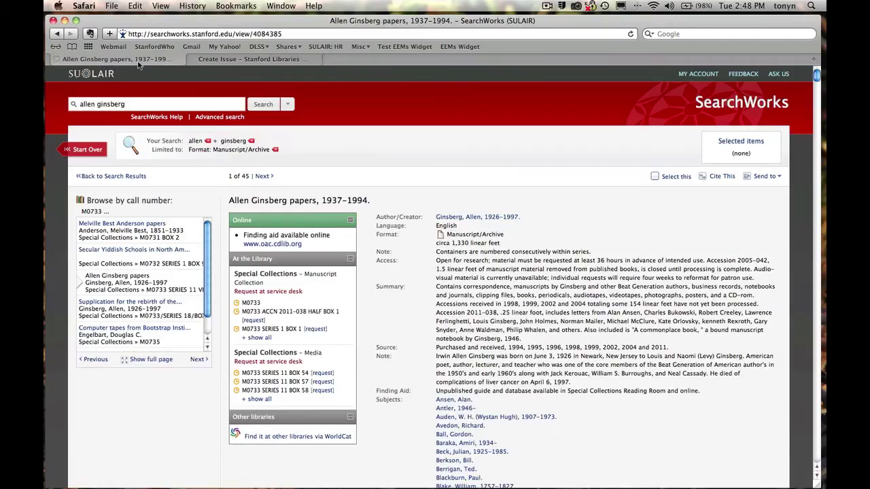
scroll(490, 252, "down", 1)
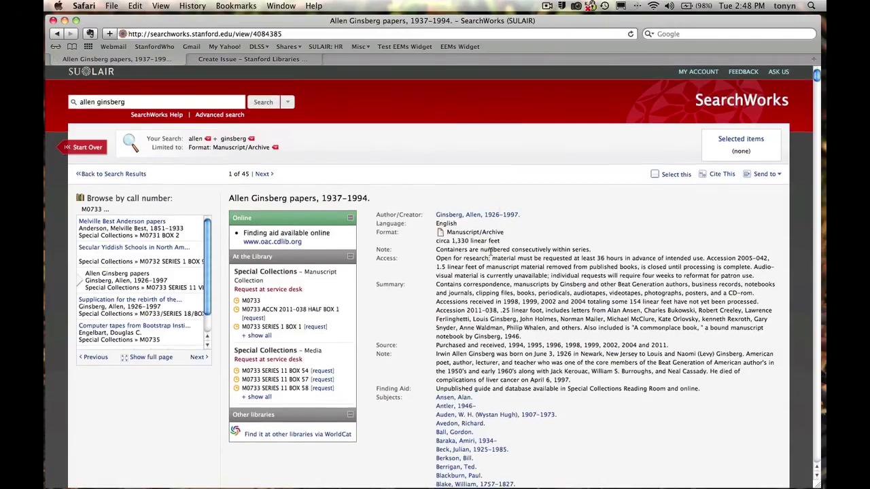
scroll(490, 252, "down", 3)
scroll(490, 253, "up", 3)
left_click_drag(368, 197, 230, 202)
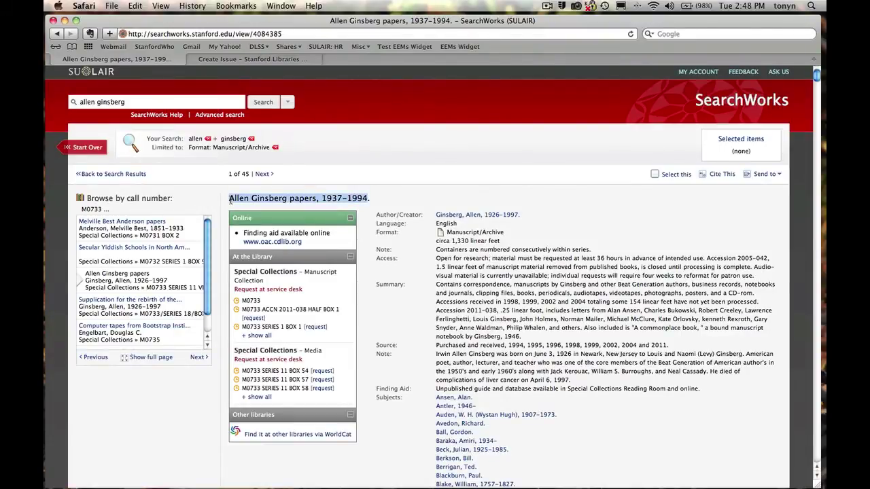
left_click(253, 60)
left_click(226, 198)
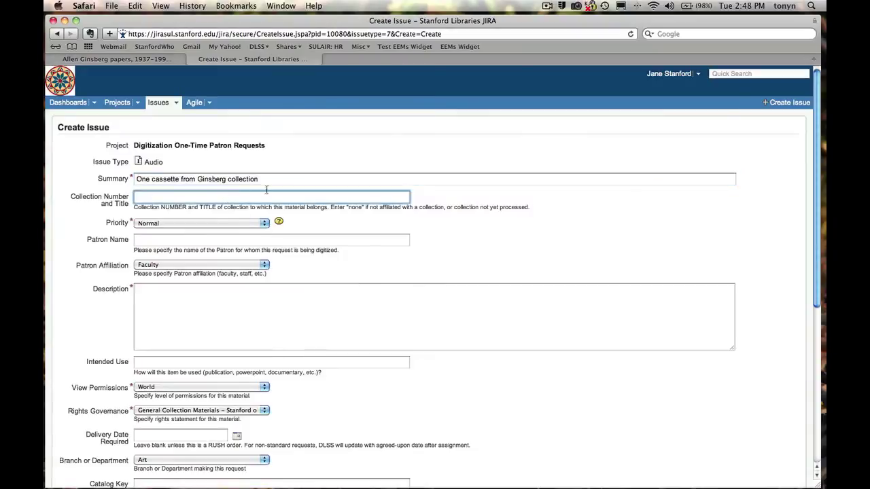
type("Allen Ginsberg papers, 1937-1994")
Step: Copy call number M0733 from SearchWorks and paste it before the collection title
left_click(135, 61)
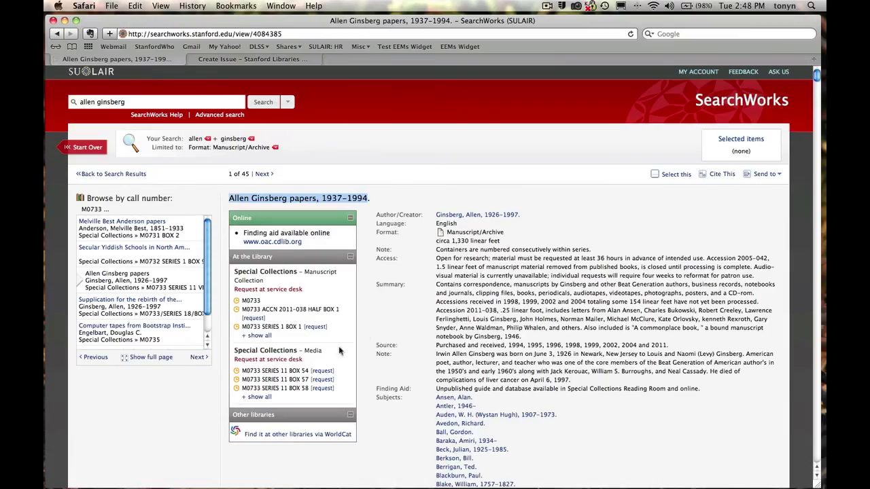
left_click_drag(261, 301, 242, 301)
key("super+c")
left_click(257, 59)
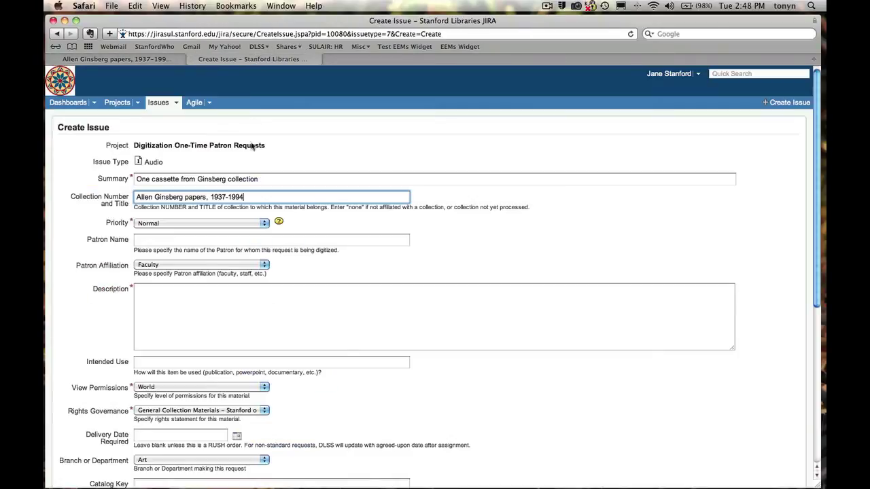
key("super+v")
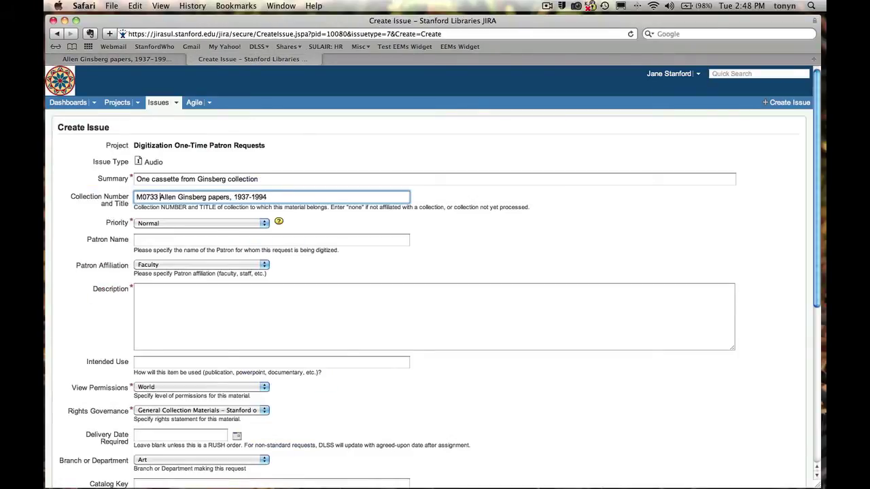
Step: Enter the patron's name and set Patron Affiliation to Visiting Scholar
left_click(236, 238)
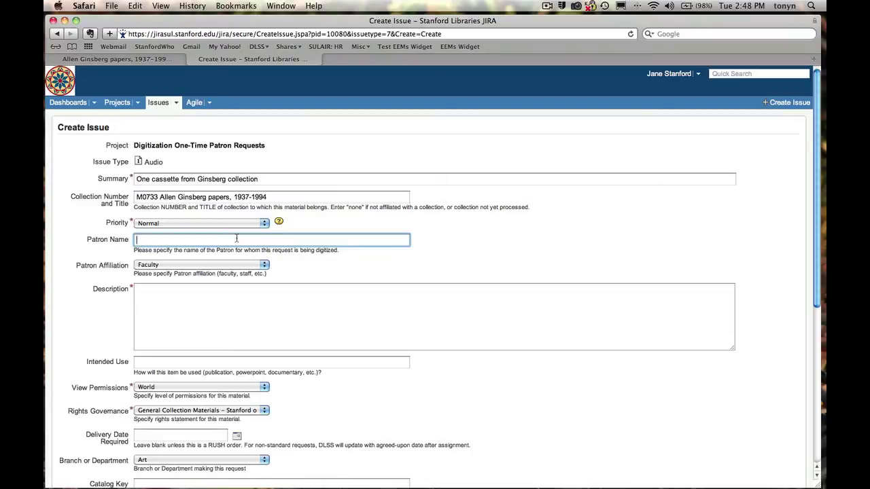
type("Bob Smith")
left_click(318, 262)
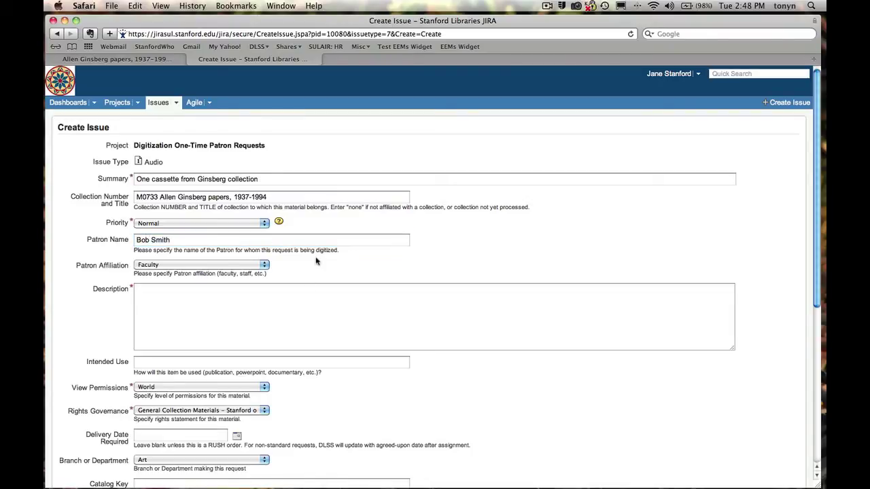
scroll(337, 279, "down", 1)
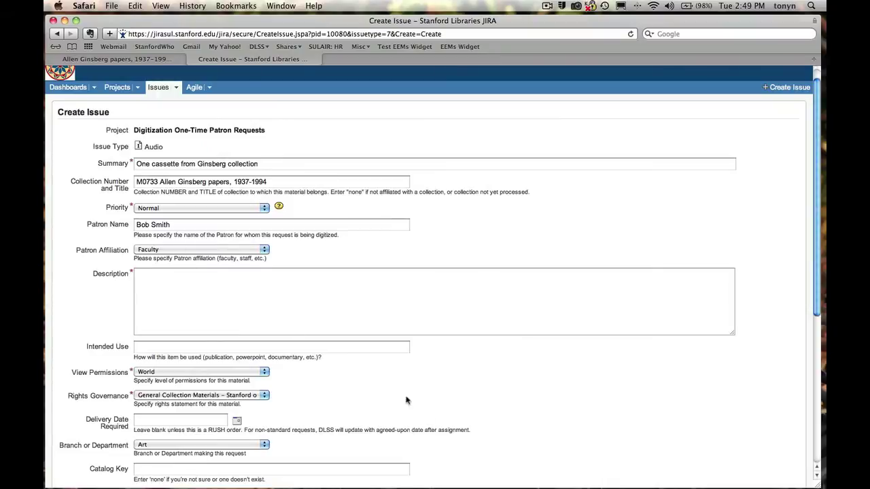
left_click(191, 250)
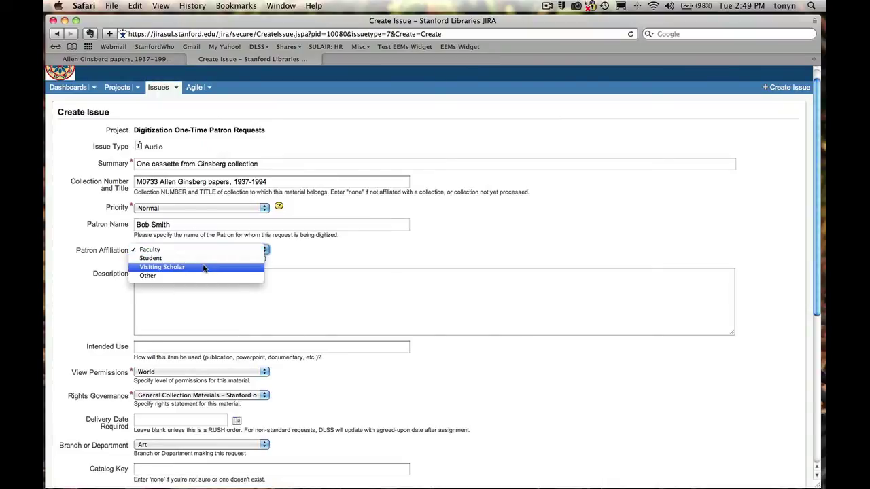
left_click(204, 267)
Step: Write description 'NPR request - needed for broadcast' and set intended use to Broadcast
scroll(454, 277, "down", 3)
left_click(291, 277)
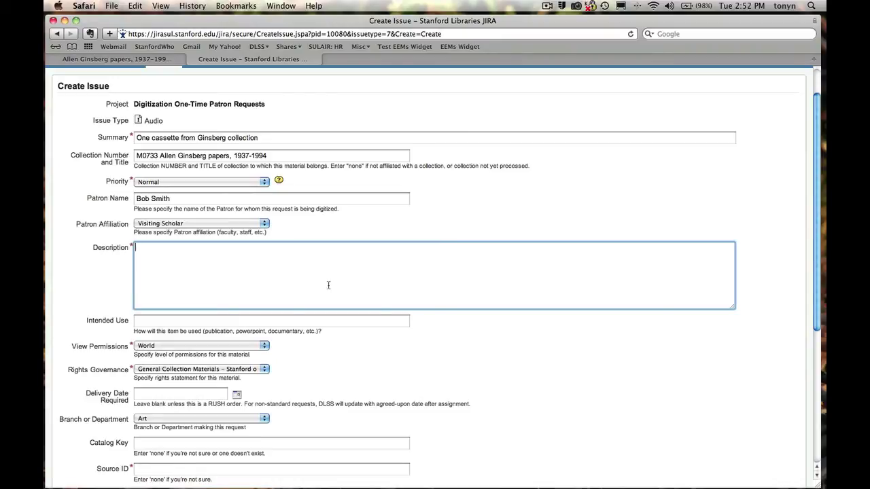
type("NPR request - needed fo")
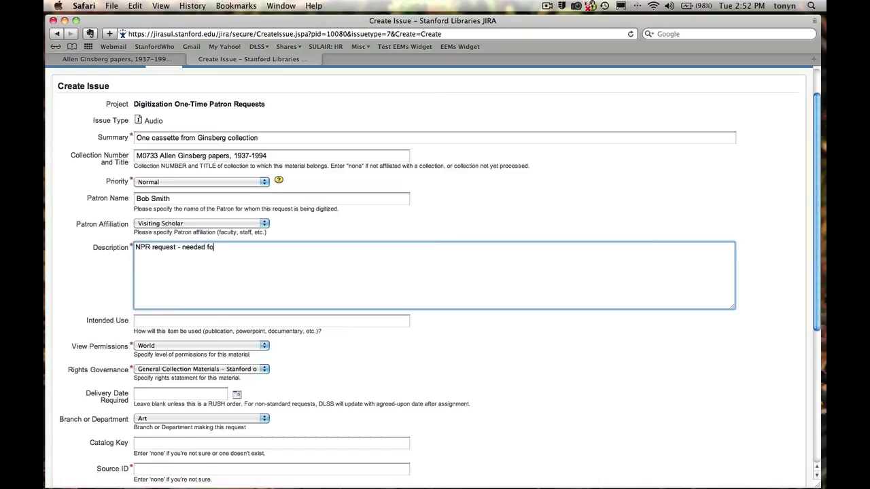
type("r broadcast")
key("Tab")
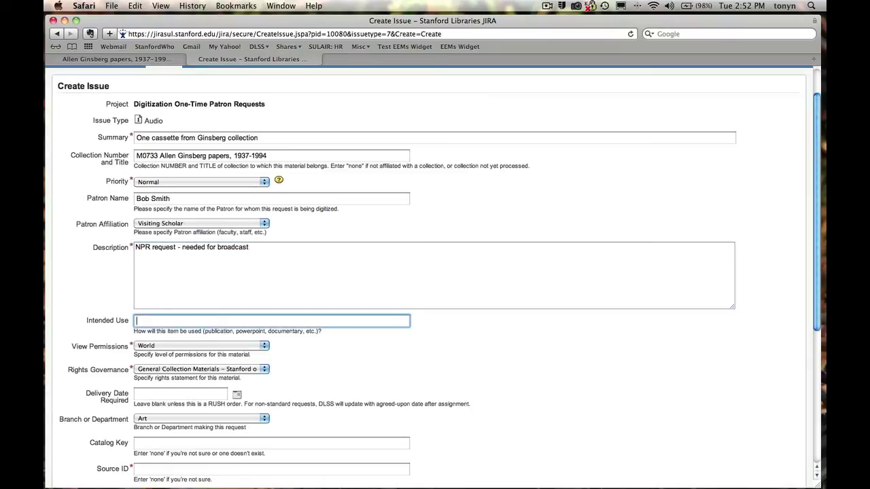
type("Broadcast")
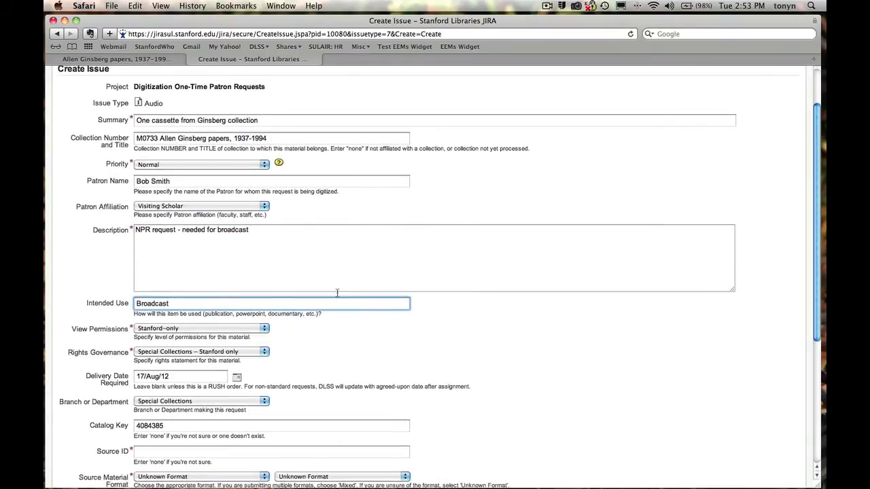
Step: Enter M0733_s11_b07_21 as the audio request's Source ID
left_click(468, 312)
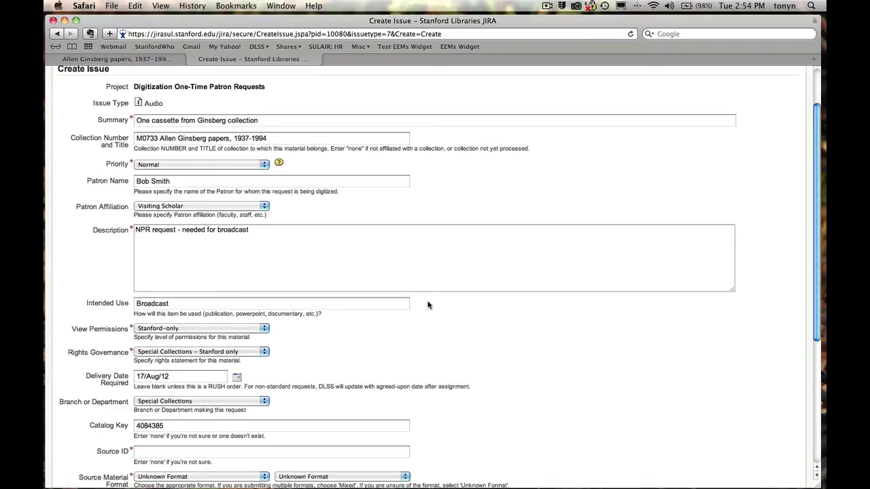
scroll(449, 317, "down", 5)
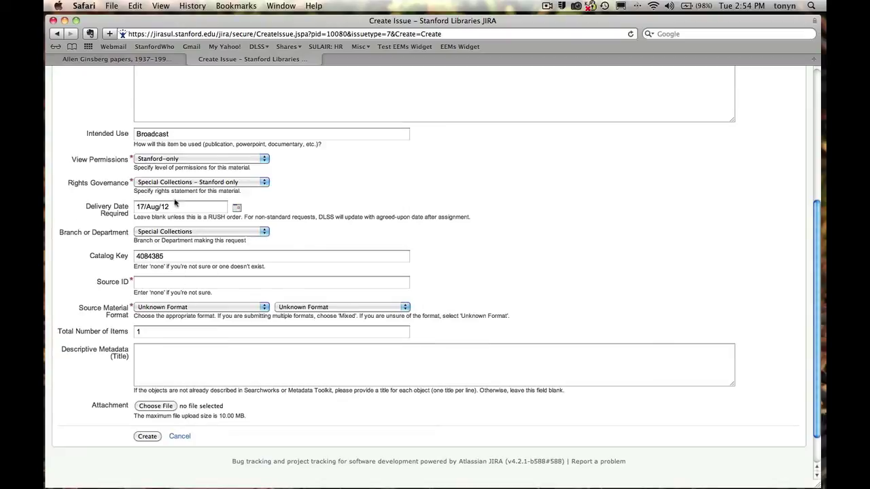
left_click(191, 280)
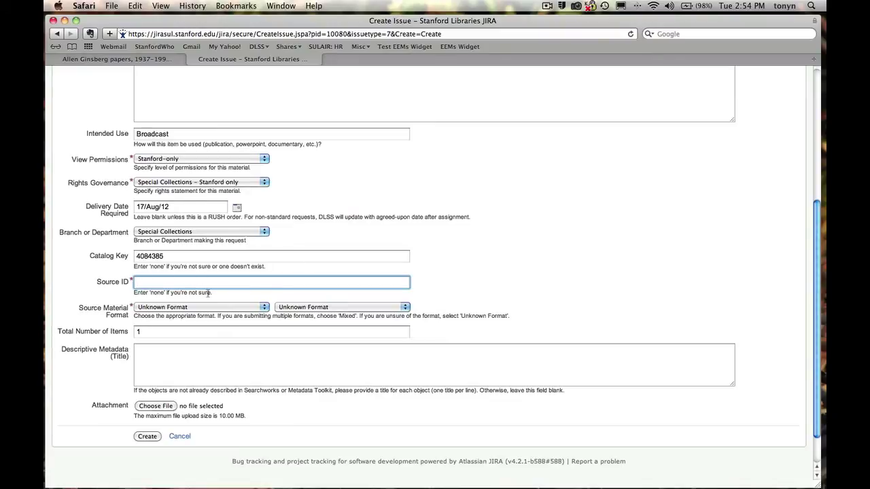
type("M0733_")
scroll(435, 252, "up", 5)
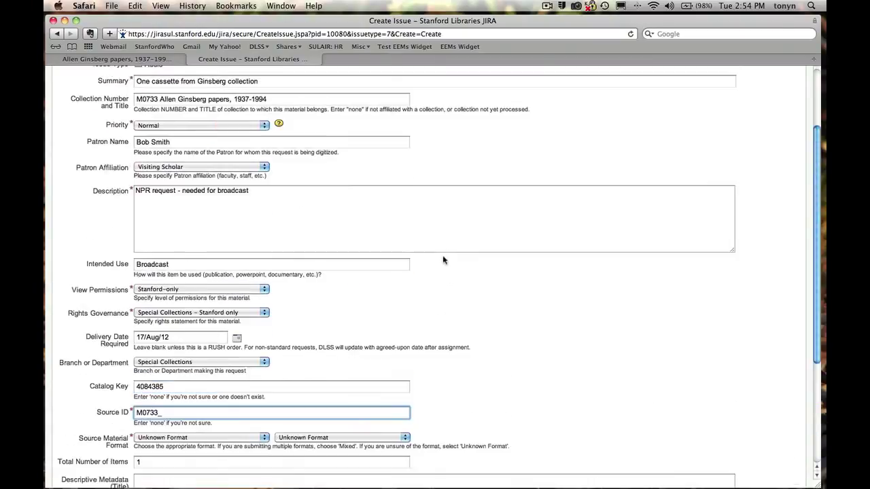
scroll(407, 229, "up", 3)
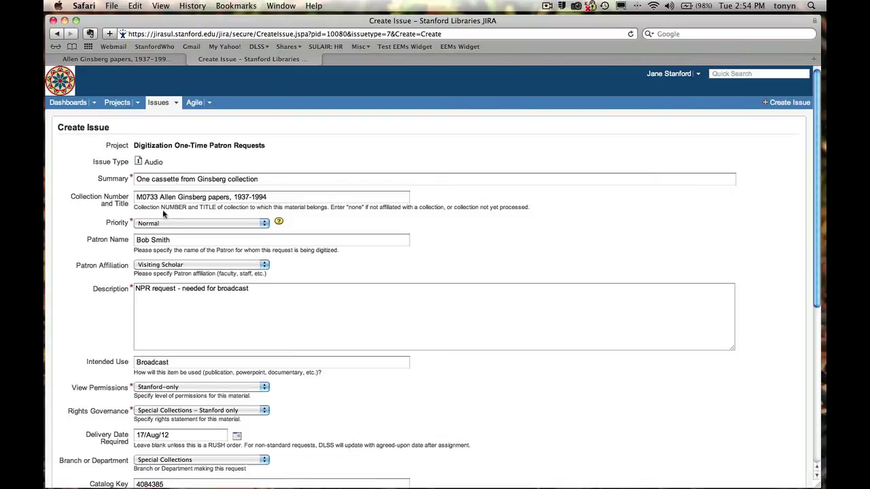
type("M0733_")
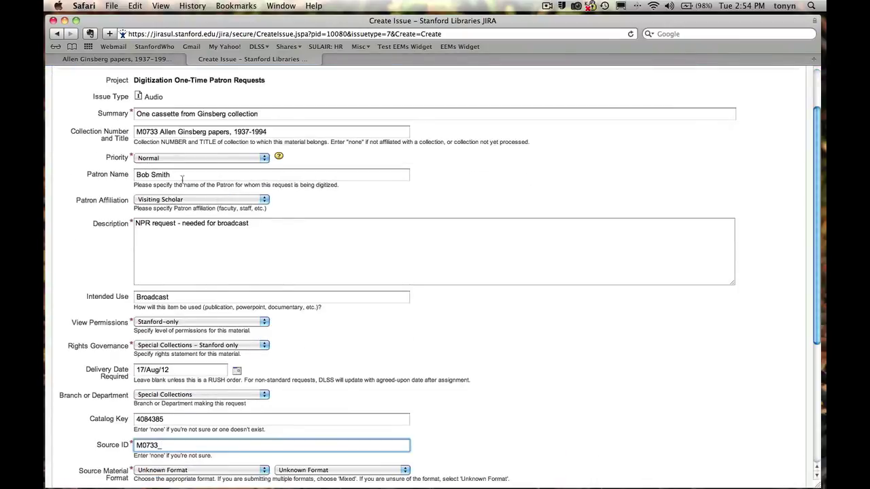
scroll(249, 176, "down", 5)
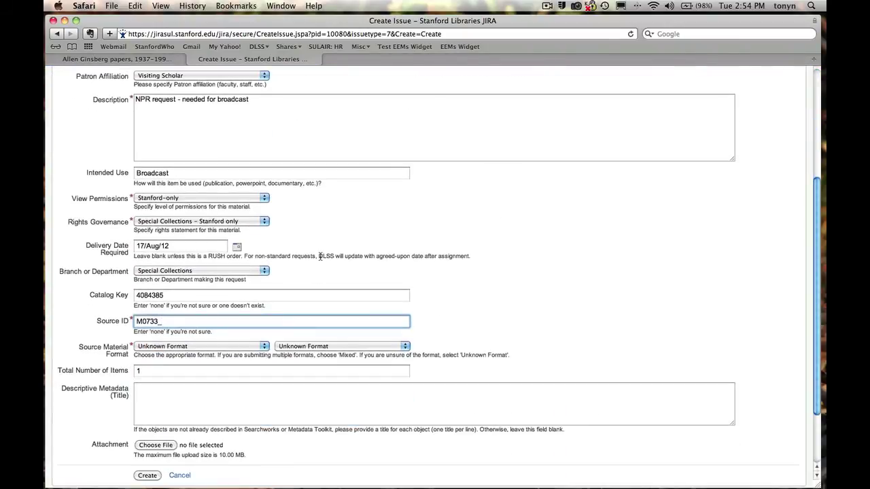
type("s11_b07_21")
Step: Set the Source Material Format to Audio / Audiocassette and create the issue
scroll(381, 278, "down", 3)
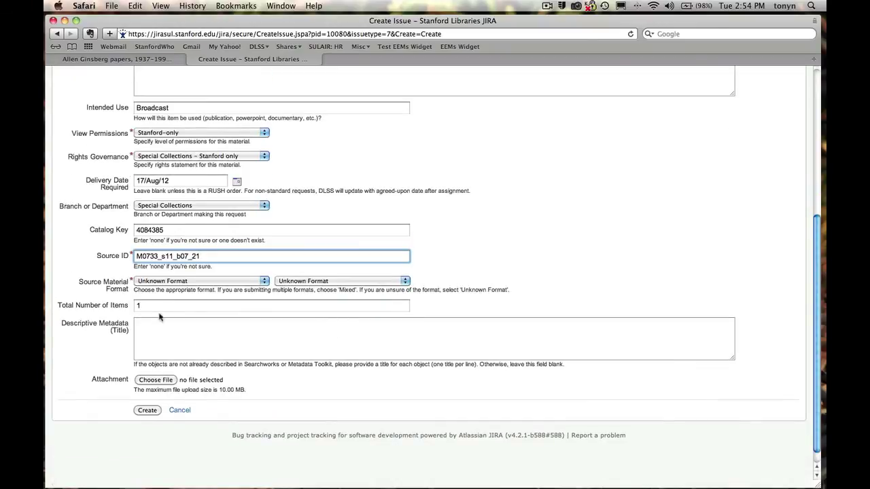
left_click(205, 283)
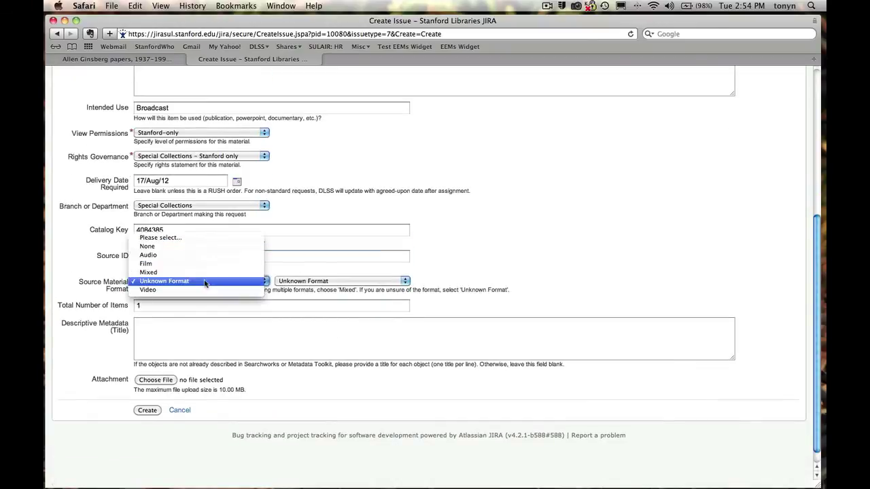
left_click(178, 256)
left_click(320, 283)
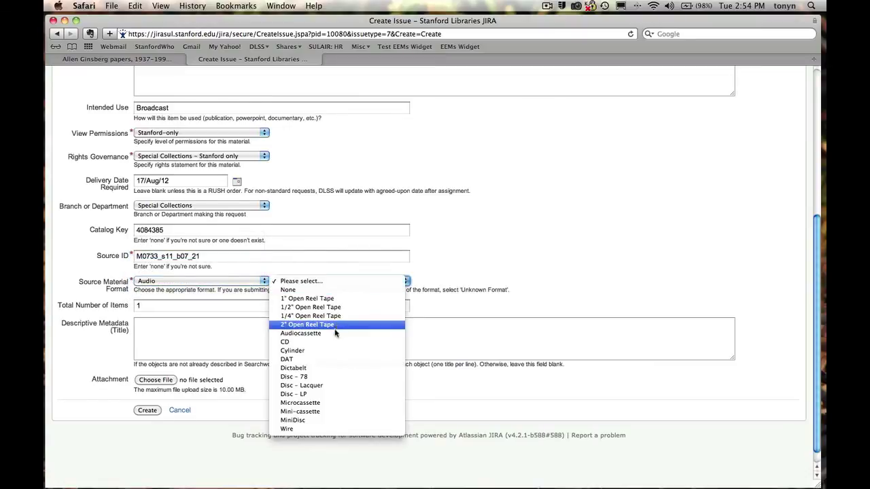
left_click(334, 334)
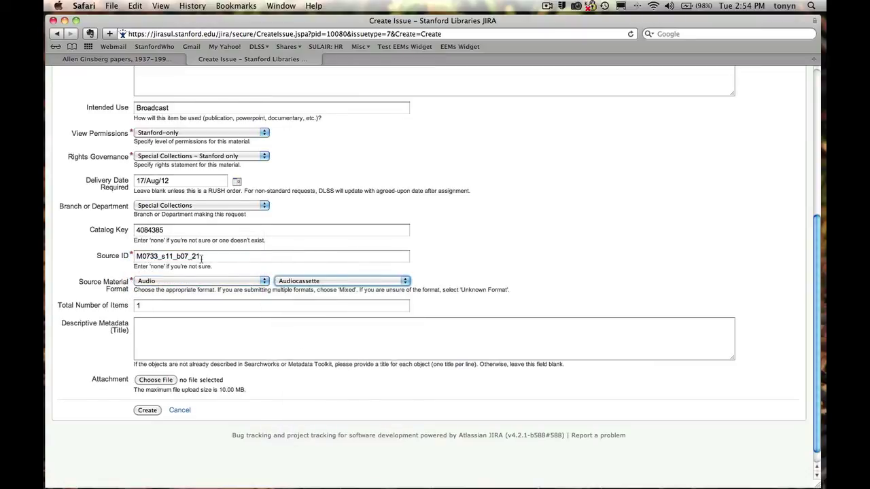
left_click(181, 305)
scroll(227, 383, "down", 1)
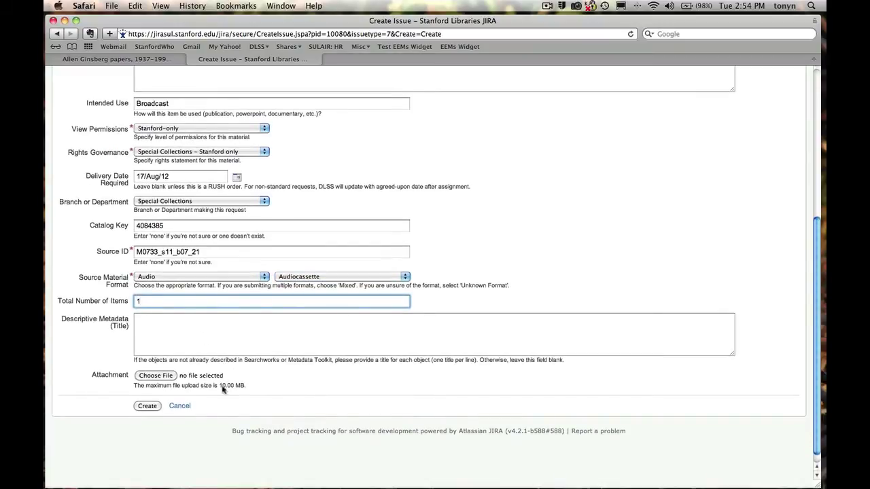
left_click(150, 406)
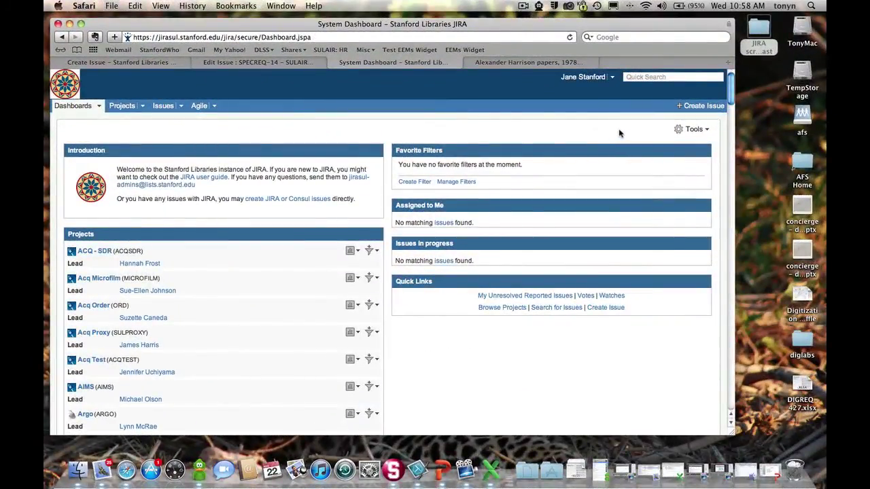
Step: Start a new Born Digital/Forensics issue in Digitization One-Time Patron Requests
left_click(701, 109)
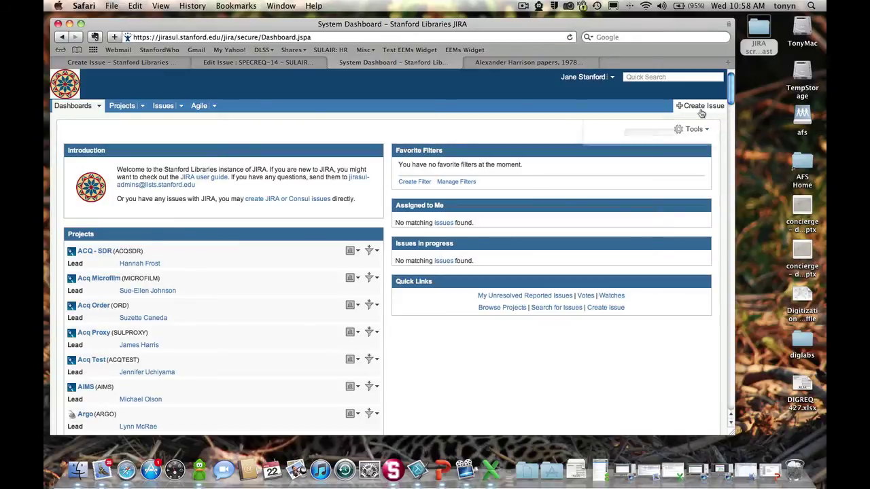
left_click(653, 166)
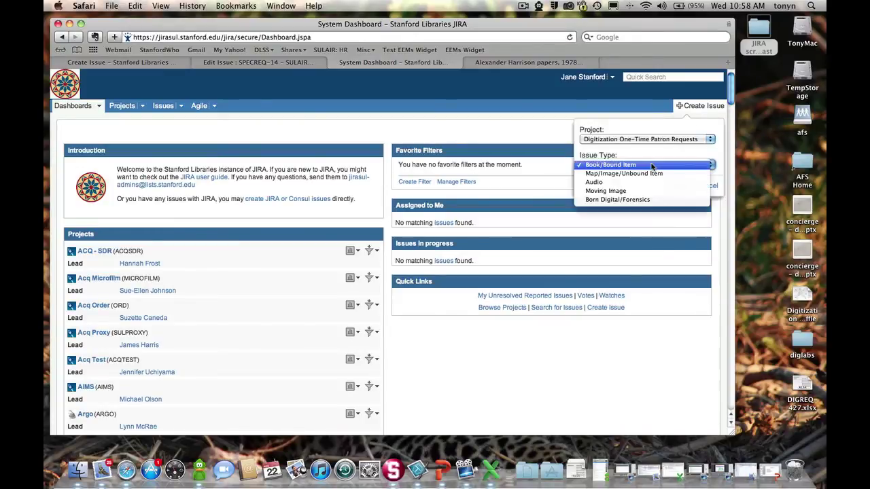
left_click(651, 200)
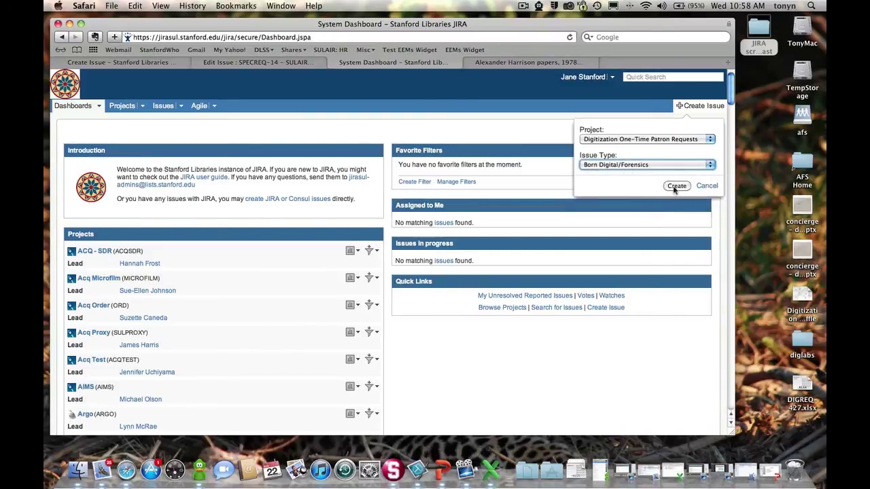
left_click(675, 185)
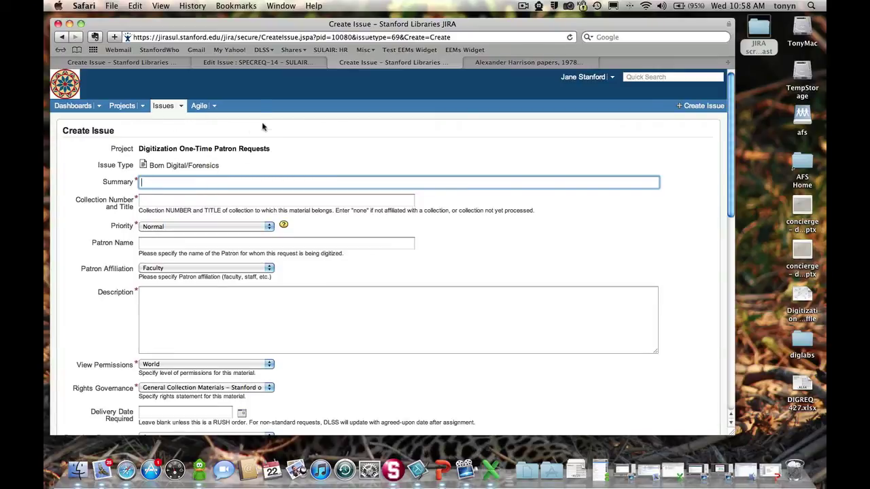
Step: Bring up the filled-in Mac Mini forensics form and scroll through its fields to review them
left_click(157, 63)
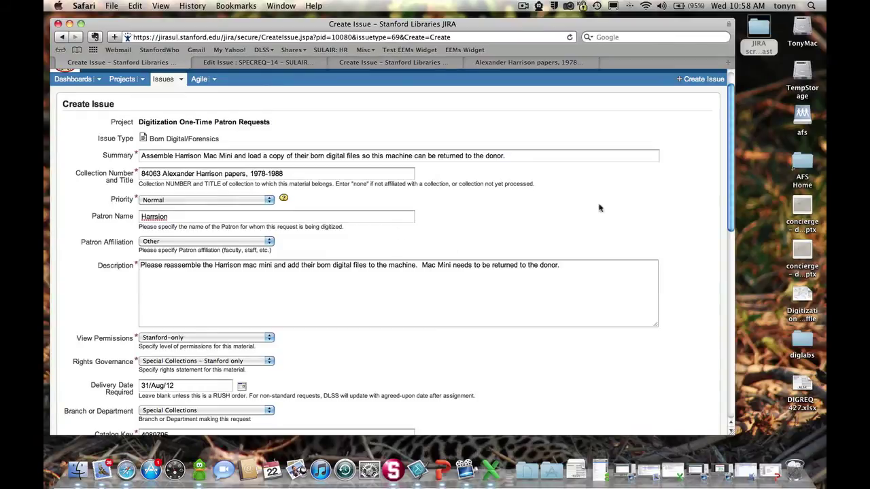
scroll(591, 227, "down", 1)
scroll(591, 227, "down", 2)
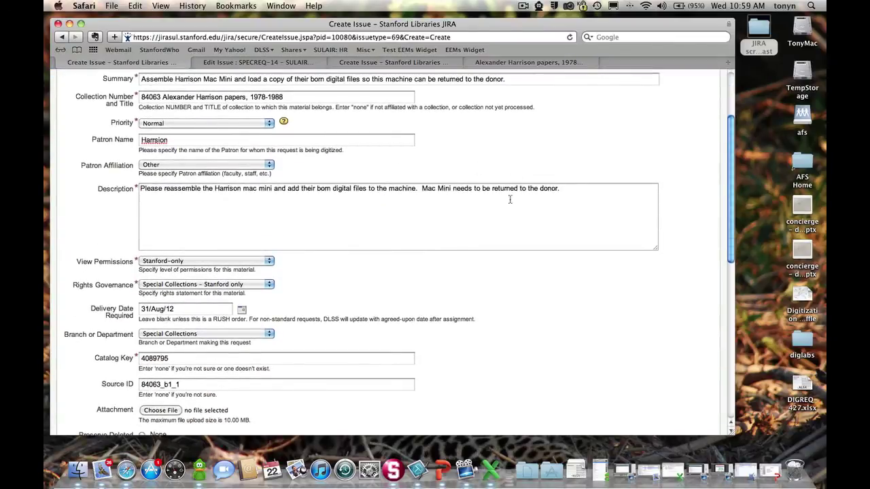
scroll(517, 241, "down", 4)
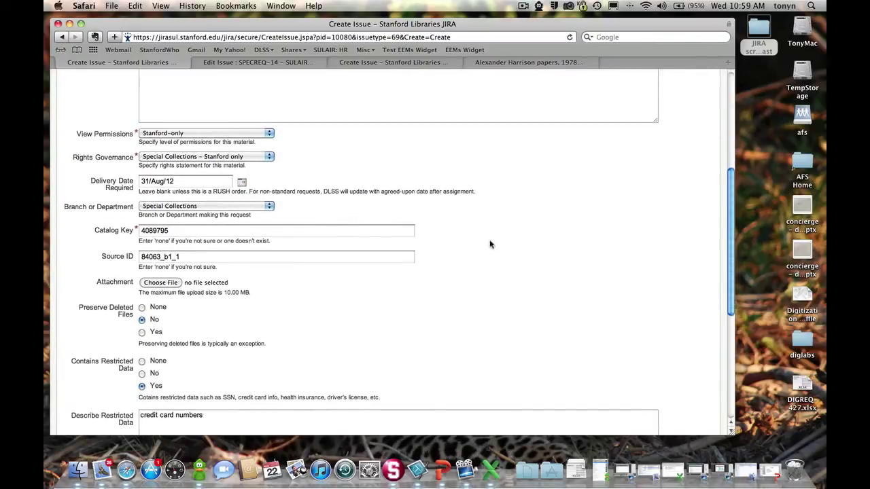
scroll(492, 248, "down", 3)
scroll(494, 249, "down", 1)
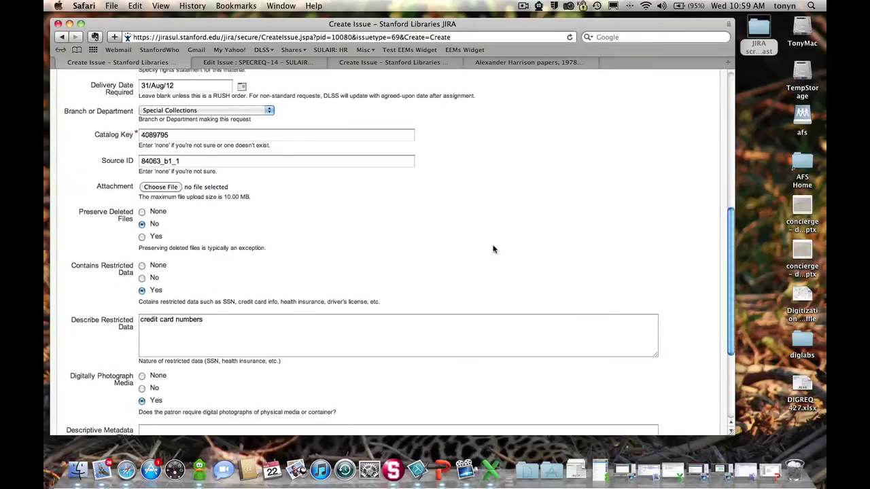
scroll(493, 249, "down", 5)
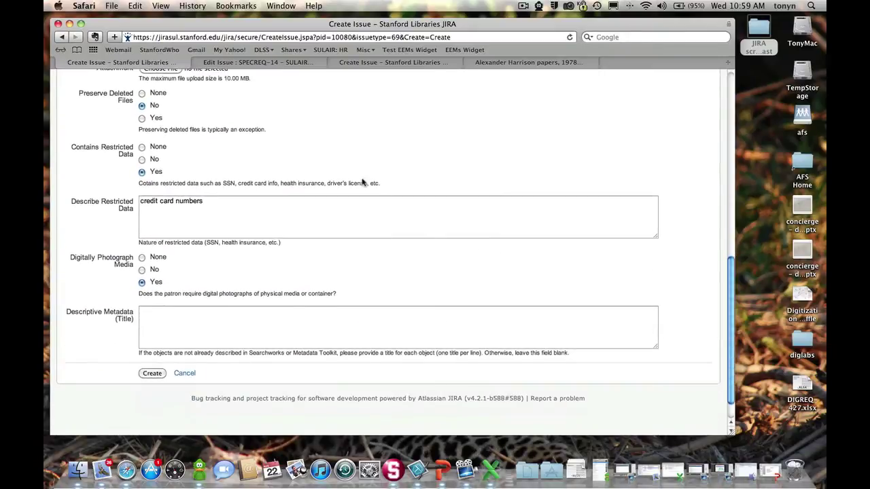
scroll(295, 172, "up", 2)
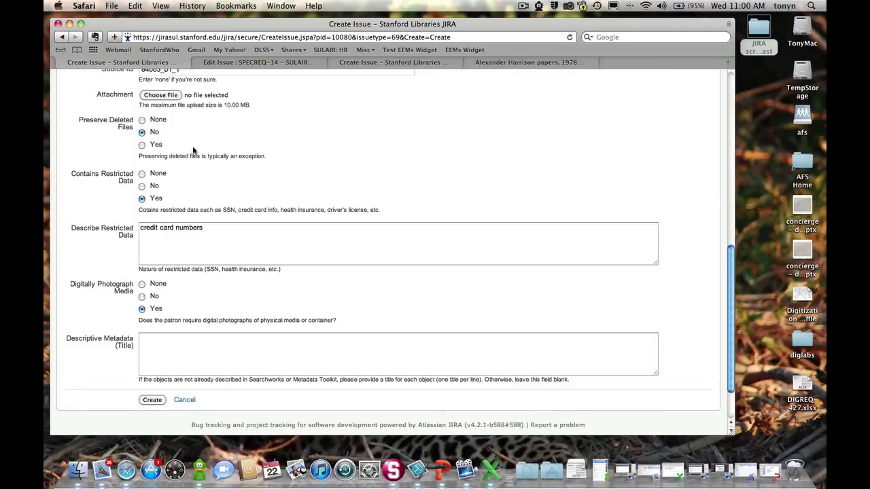
scroll(236, 204, "down", 1)
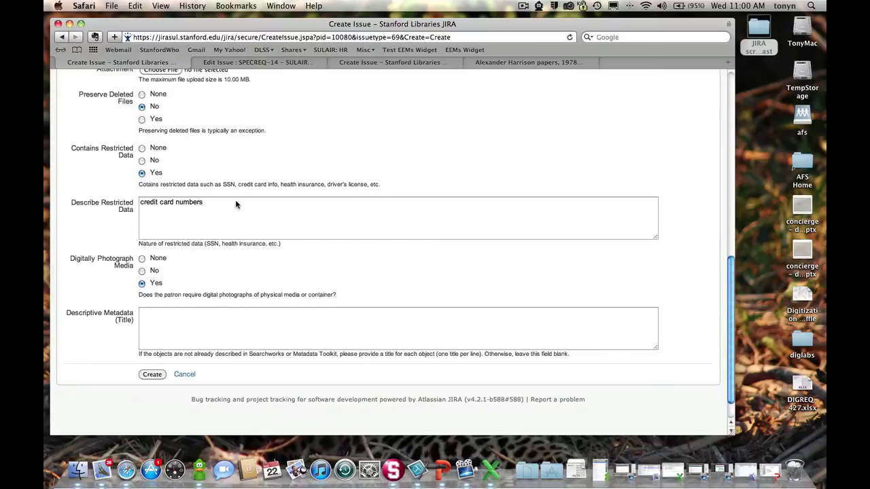
scroll(237, 204, "down", 1)
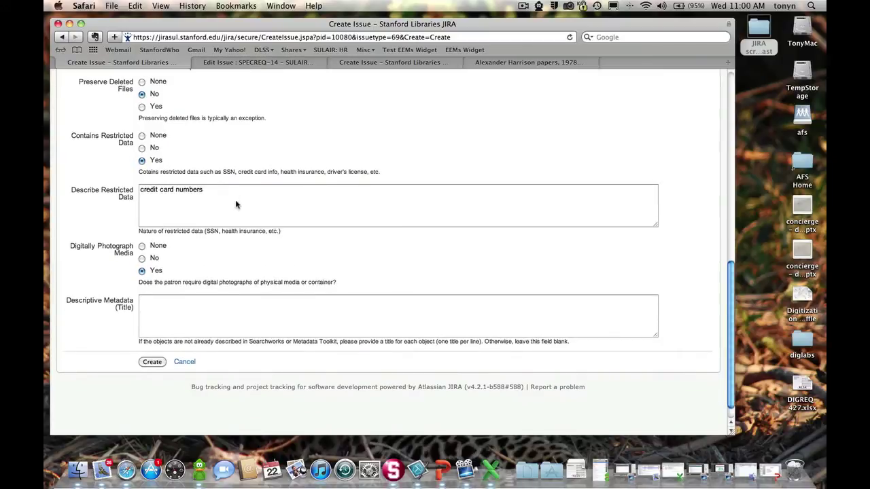
scroll(237, 204, "down", 2)
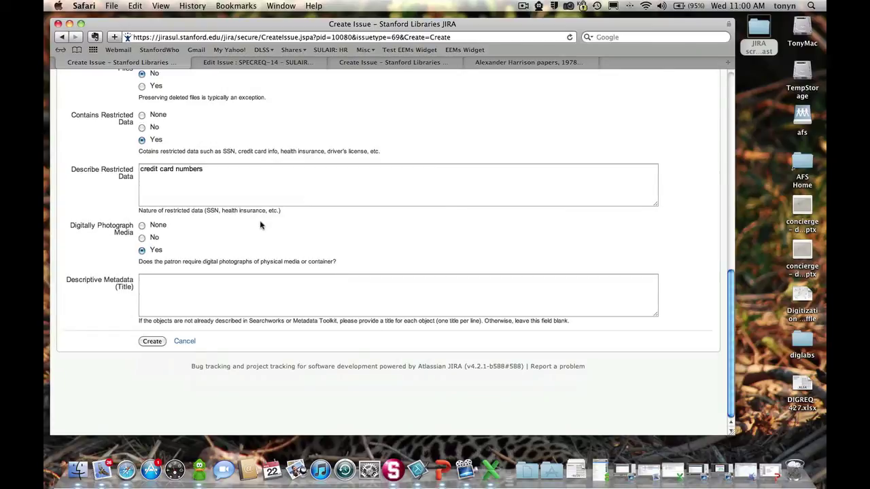
Step: Submit the Mac Mini forensics request and review the new SPECPAT-1323 issue page
left_click(160, 345)
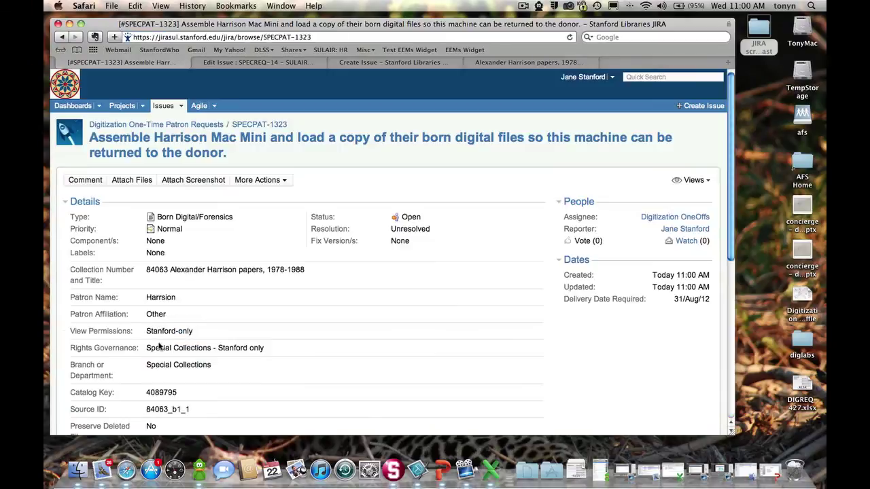
scroll(495, 245, "down", 5)
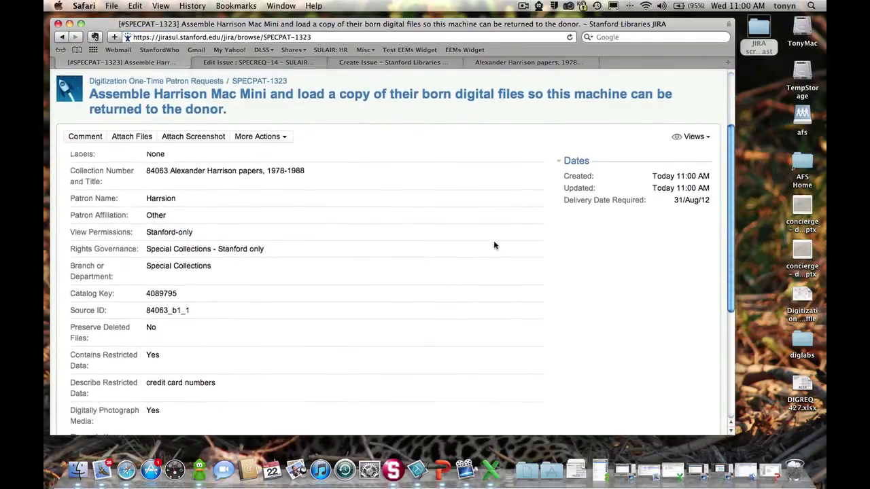
scroll(494, 245, "down", 3)
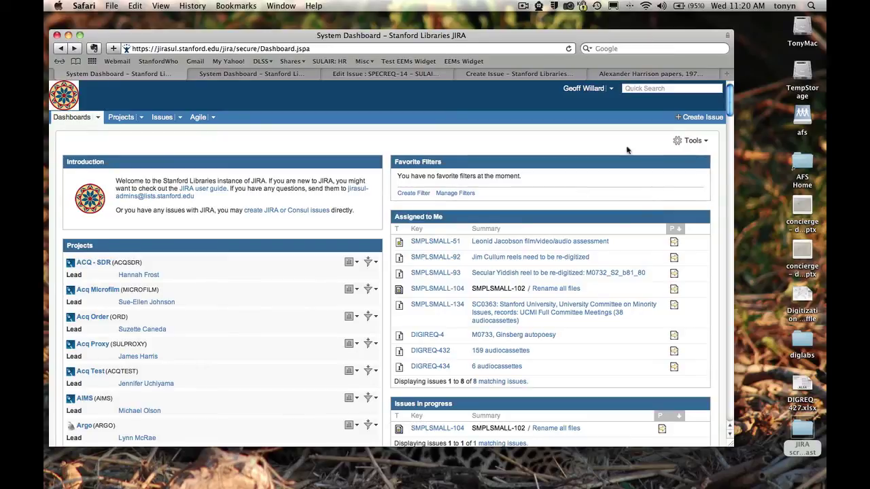
Step: Open a new Book/Bound Item request form
left_click(685, 120)
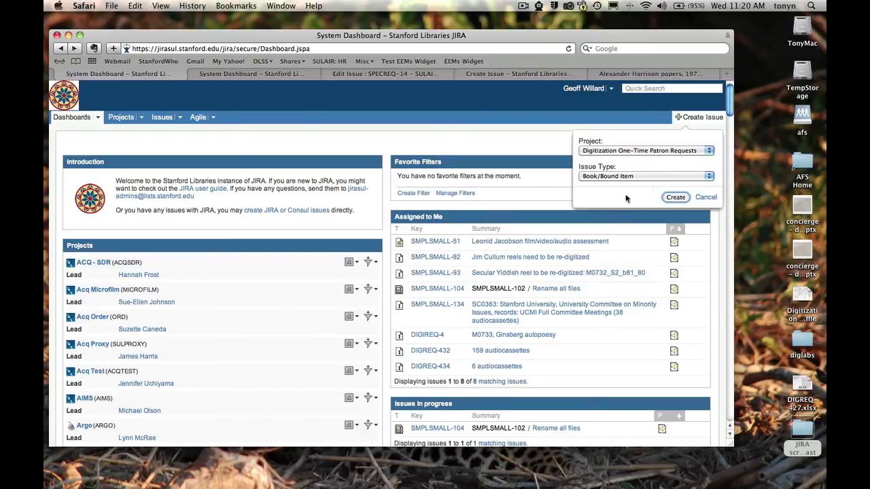
left_click(671, 198)
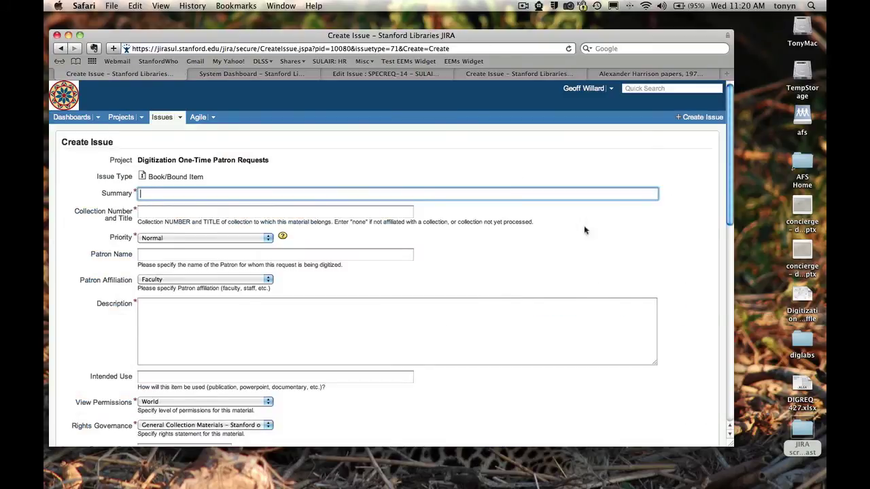
scroll(359, 271, "down", 15)
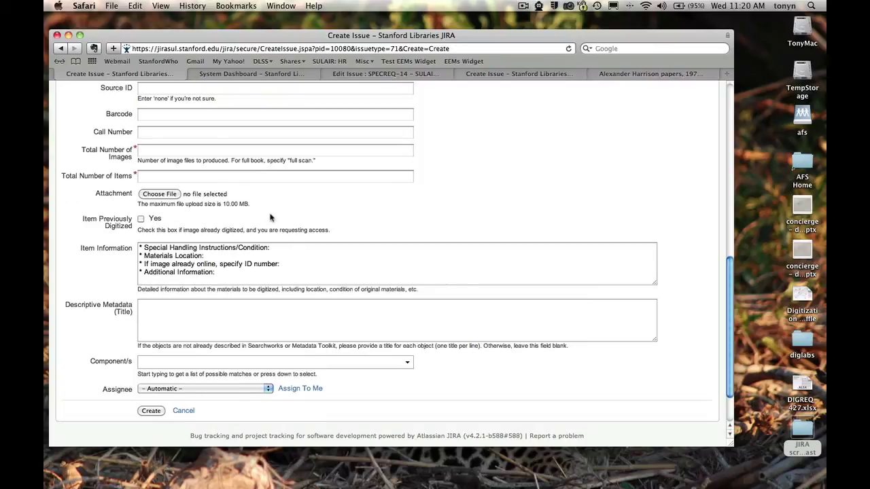
Step: Mark the item as previously digitized and replace the Item Information template with ID 786464
left_click(141, 218)
left_click_drag(214, 259, 139, 247)
key("Delete")
key("Delete")
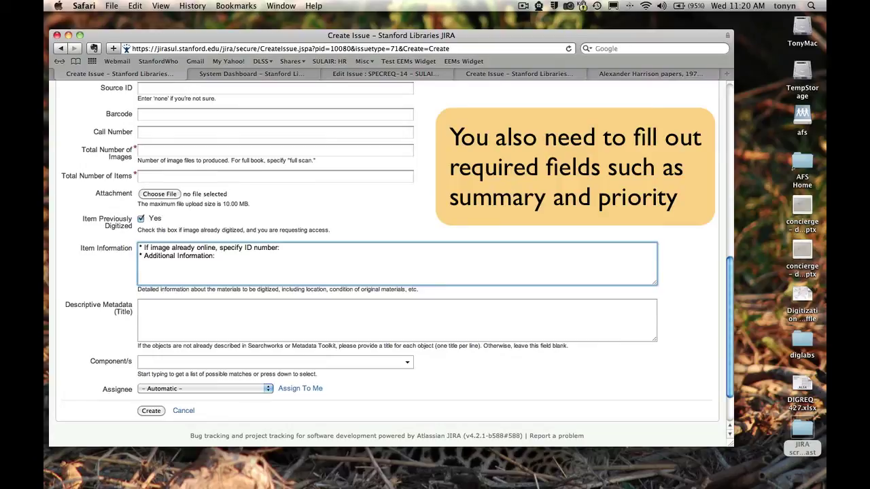
key("shift+End")
key("Delete")
type("786464")
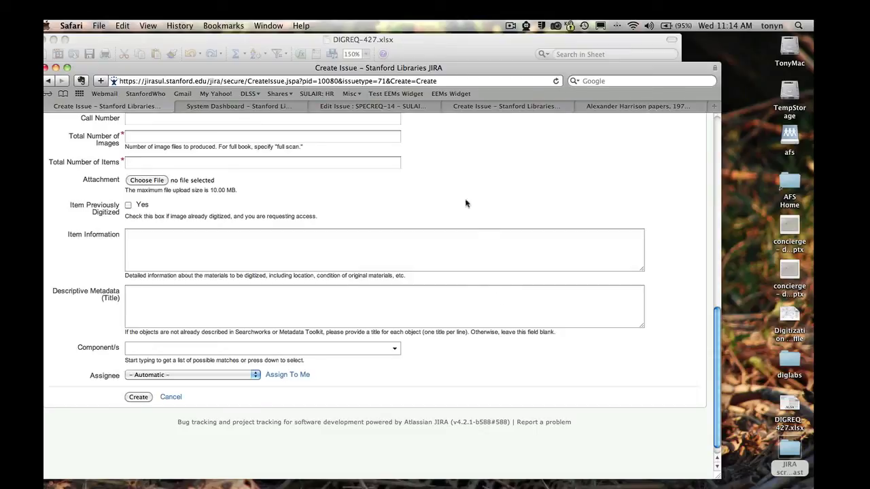
Step: Copy the five ARmoonlanding Source ID and Label rows (A2:B6) from DIGREQ-427.xlsx
left_click(431, 40)
key("super+c")
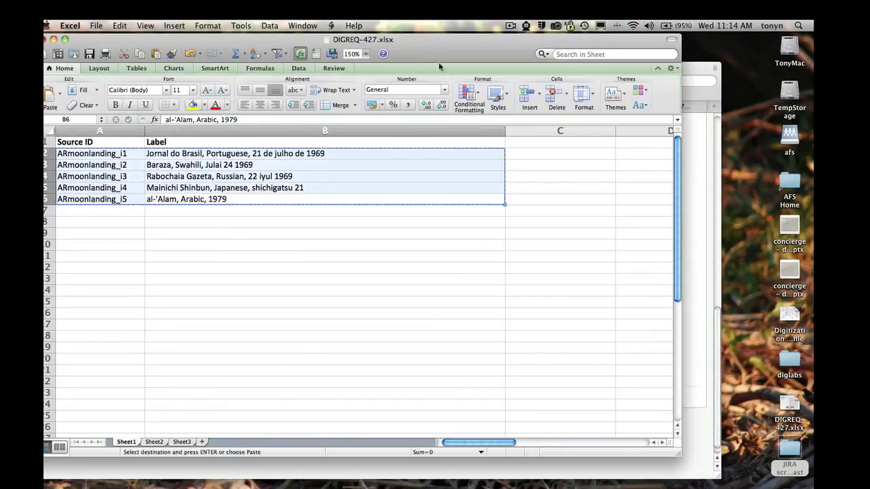
left_click(120, 217)
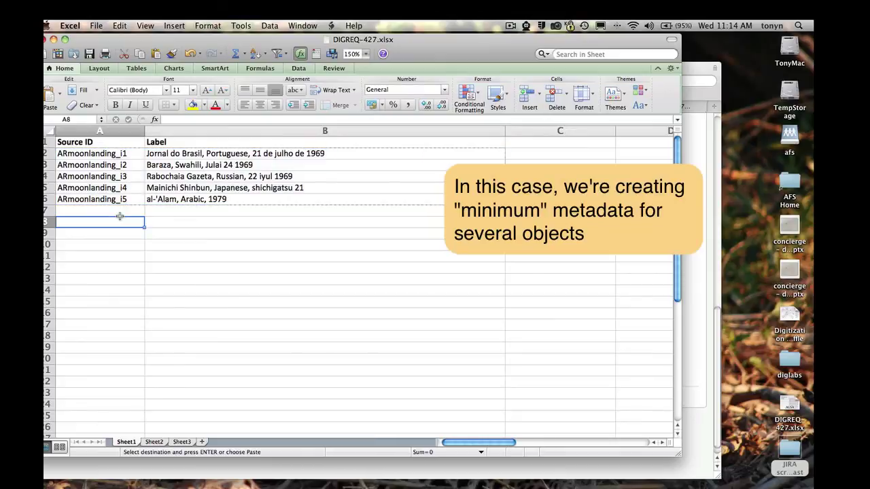
key("Up")
key("Up")
key("Up")
key("Up")
key("Up")
key("Up")
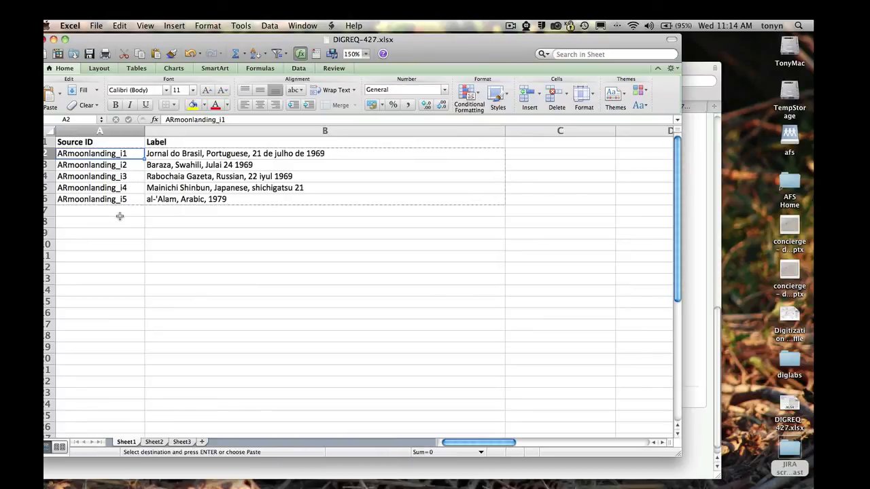
key("Right")
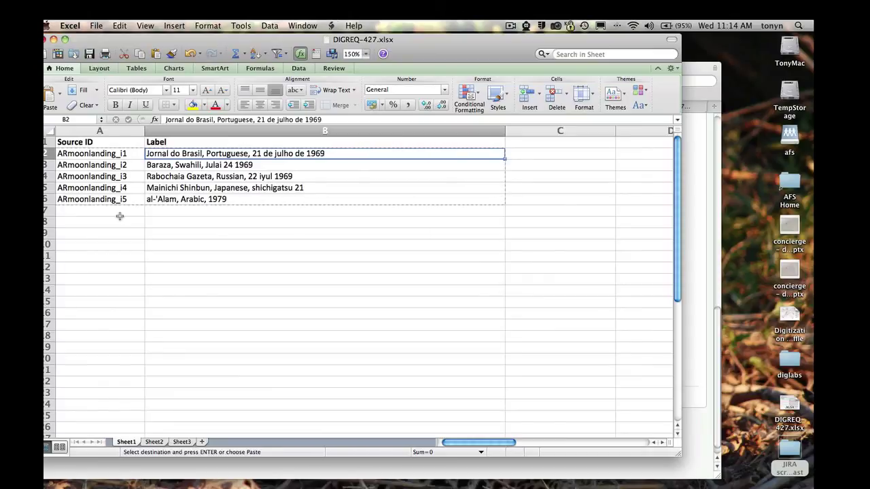
left_click(365, 200)
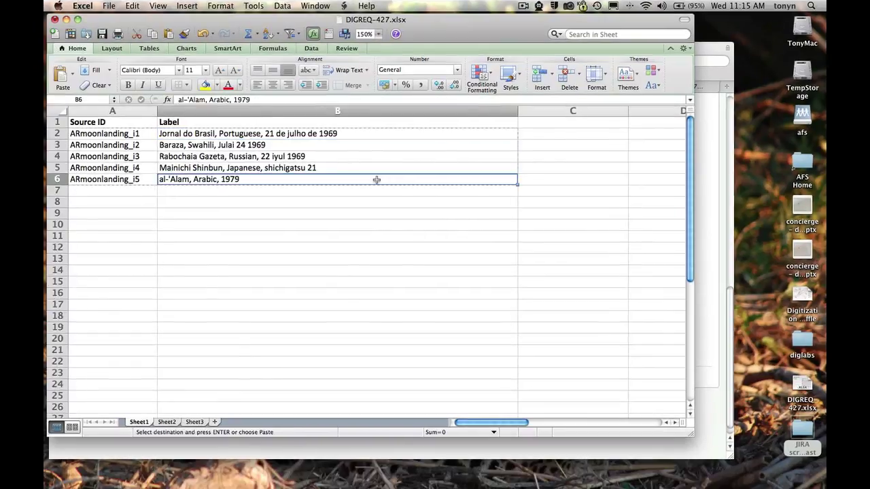
key("shift+Left")
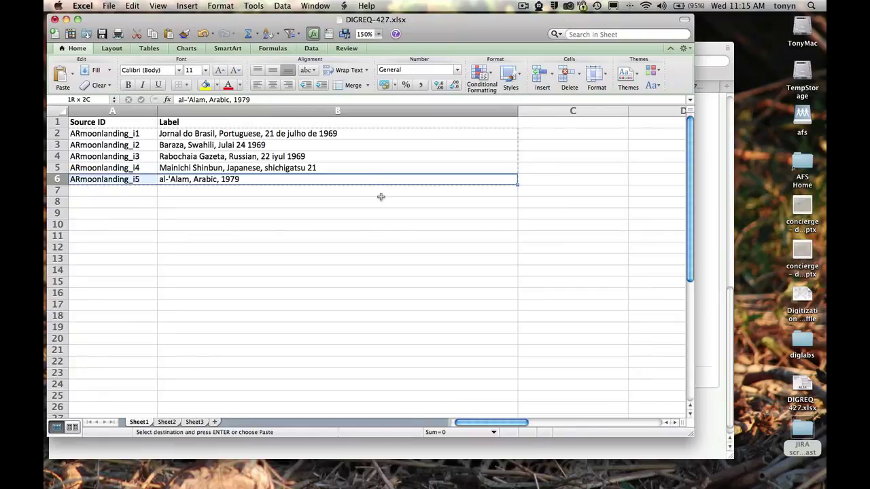
key("shift+Up")
key("shift+Up")
key("shift+Up")
key("shift+Up")
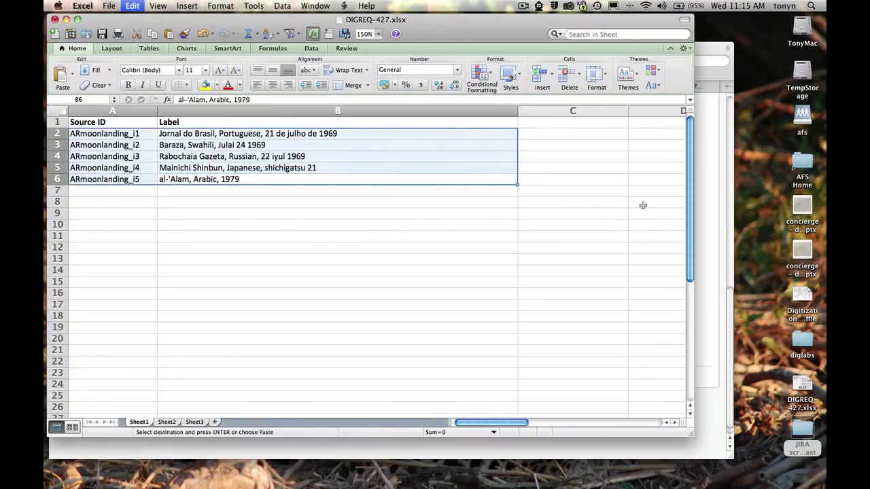
left_click(714, 221)
Step: Paste the five ARmoonlanding source IDs and newspaper labels into Descriptive Metadata (Title)
left_click(297, 289)
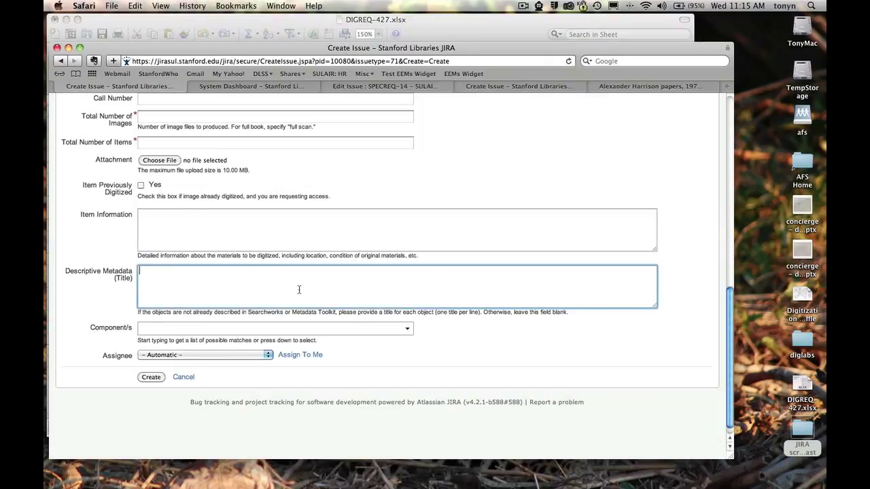
key("super+v")
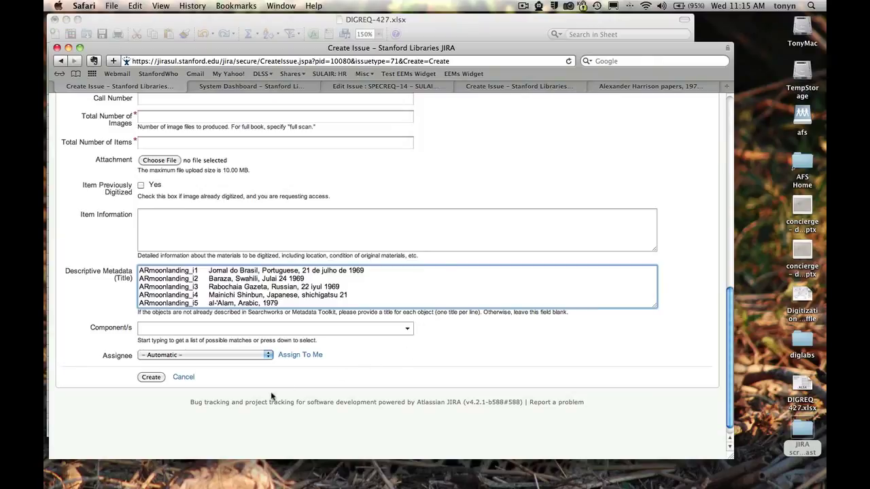